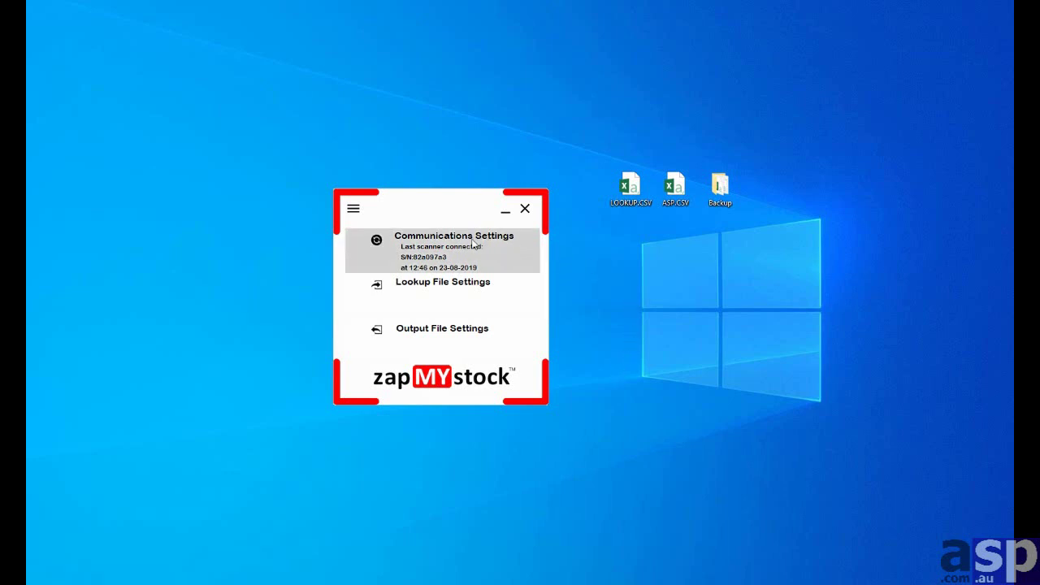
Step: Review the scanner's COM port and baud rate settings and keep them unchanged
click(473, 244)
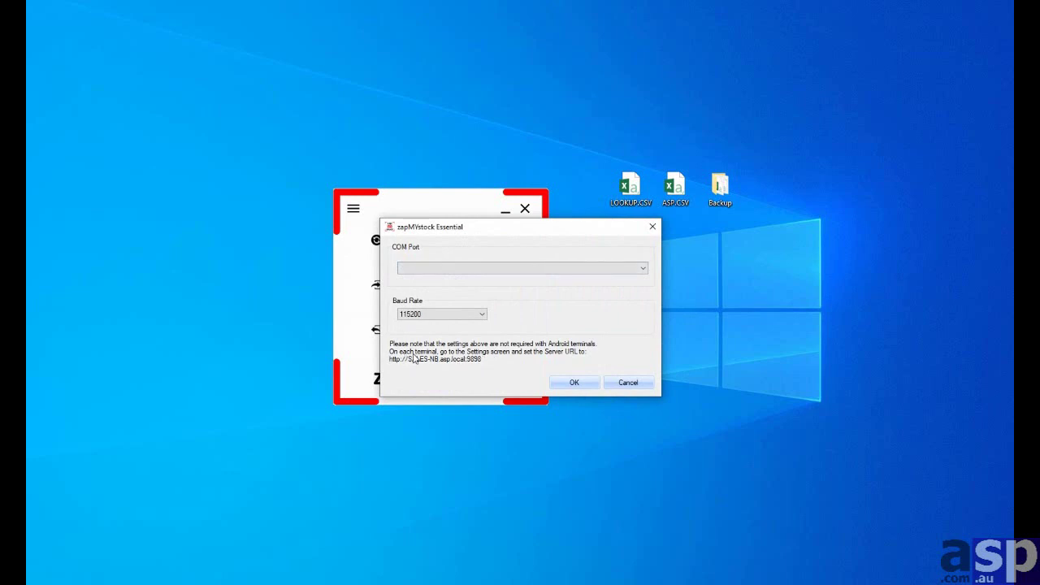
click(575, 384)
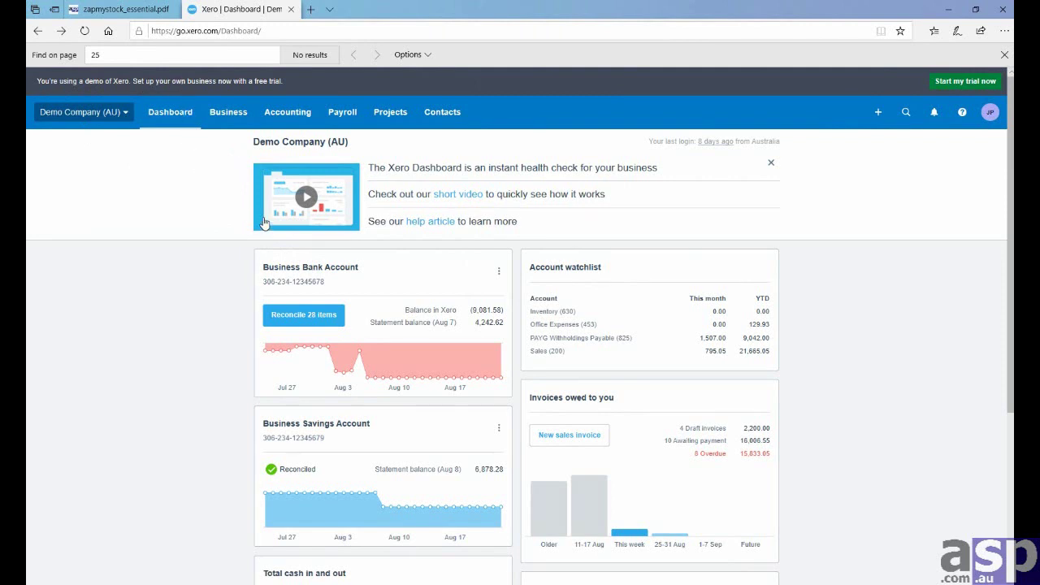
Step: Go to Business > Products and services and open Import > Opening Balances
click(230, 118)
click(243, 335)
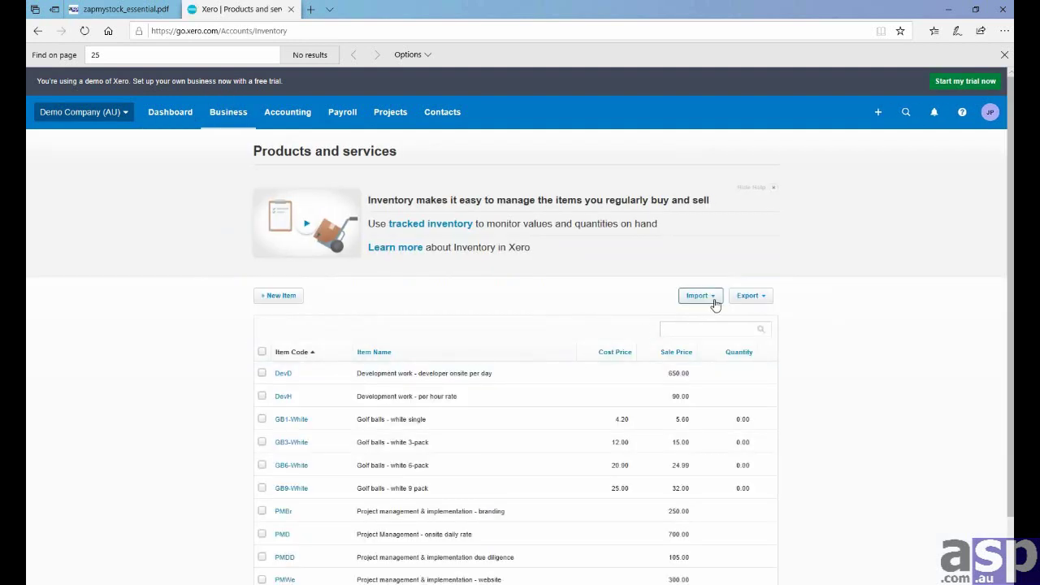
click(715, 304)
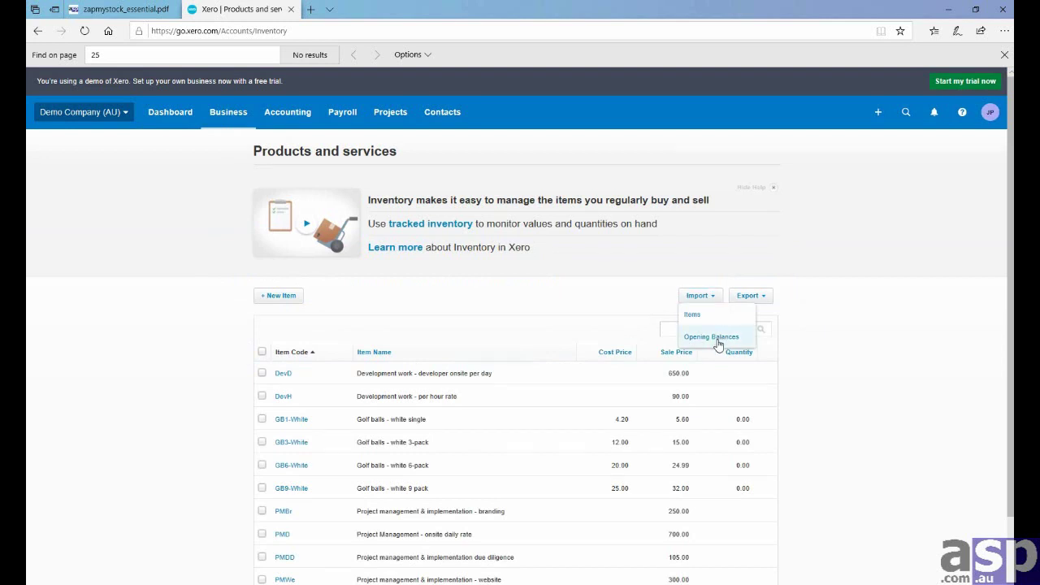
click(715, 338)
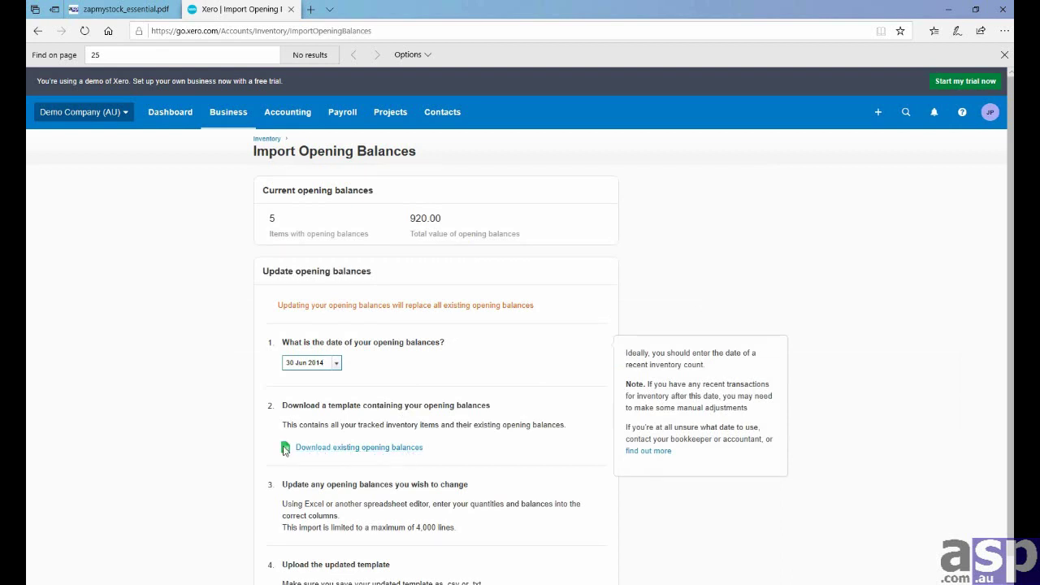
Step: Download the existing opening balances file and widen all its columns in Excel
click(337, 448)
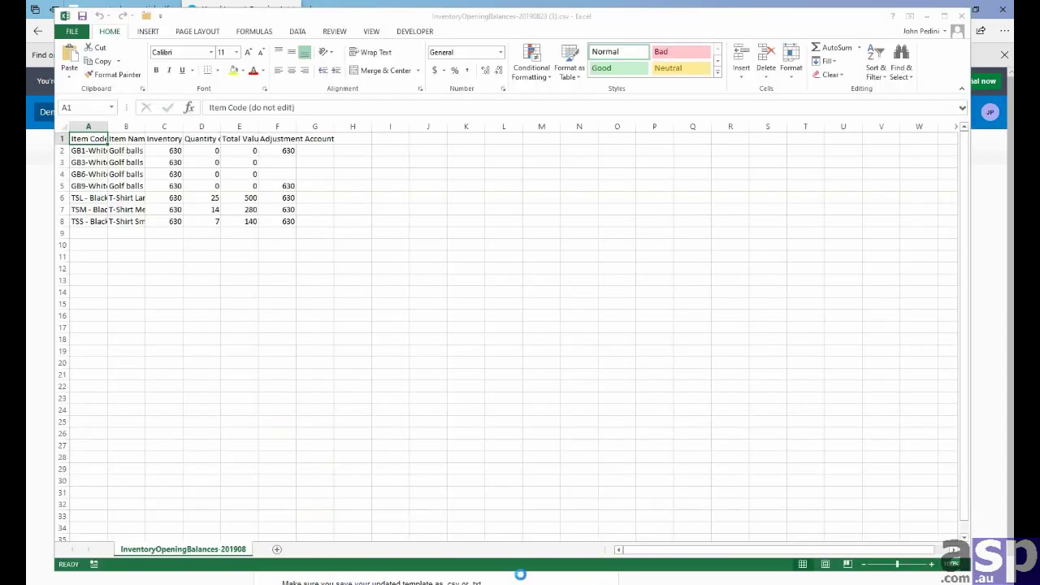
click(64, 128)
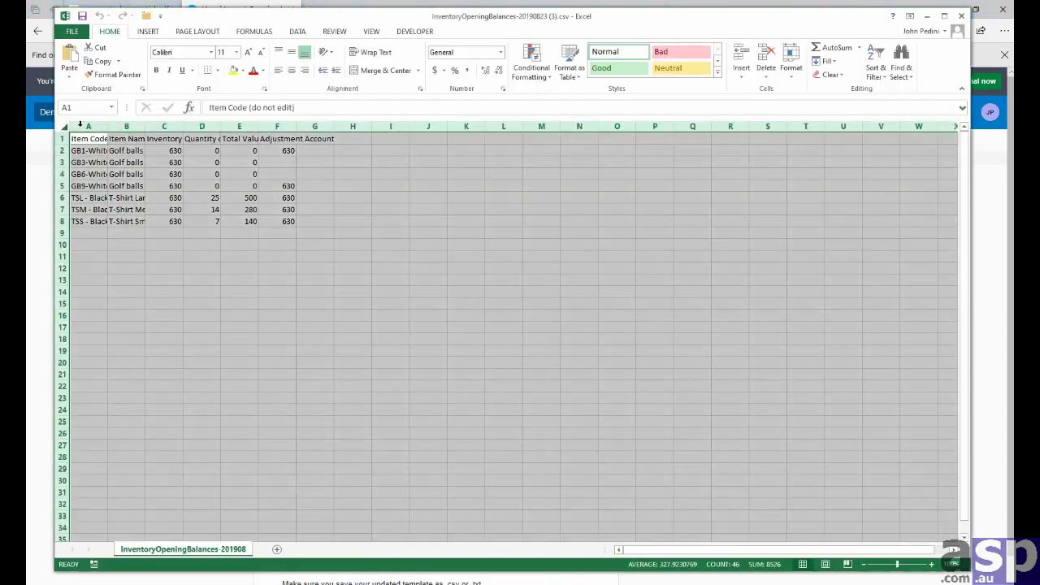
drag(108, 126, 133, 126)
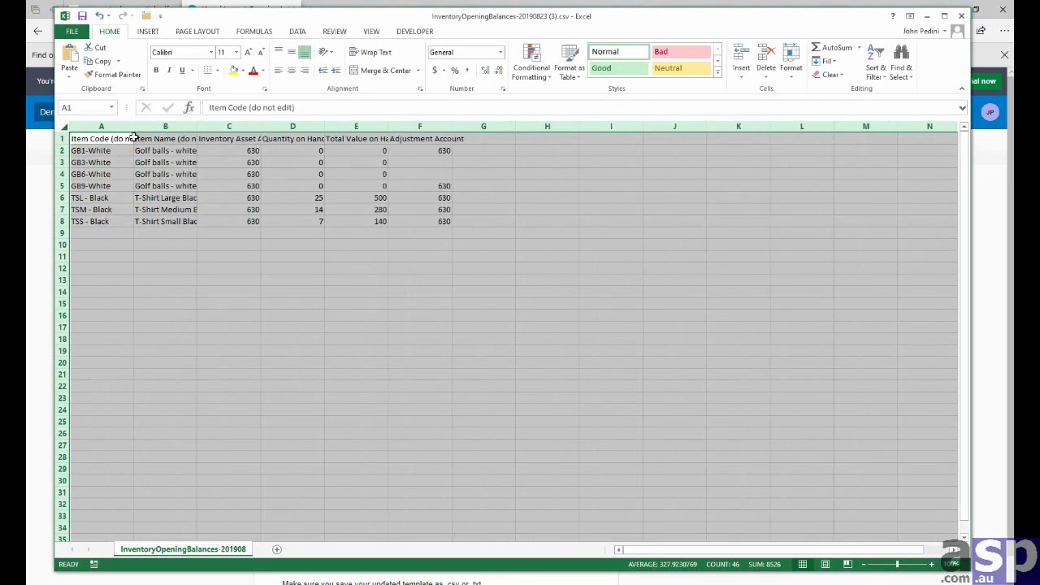
click(228, 303)
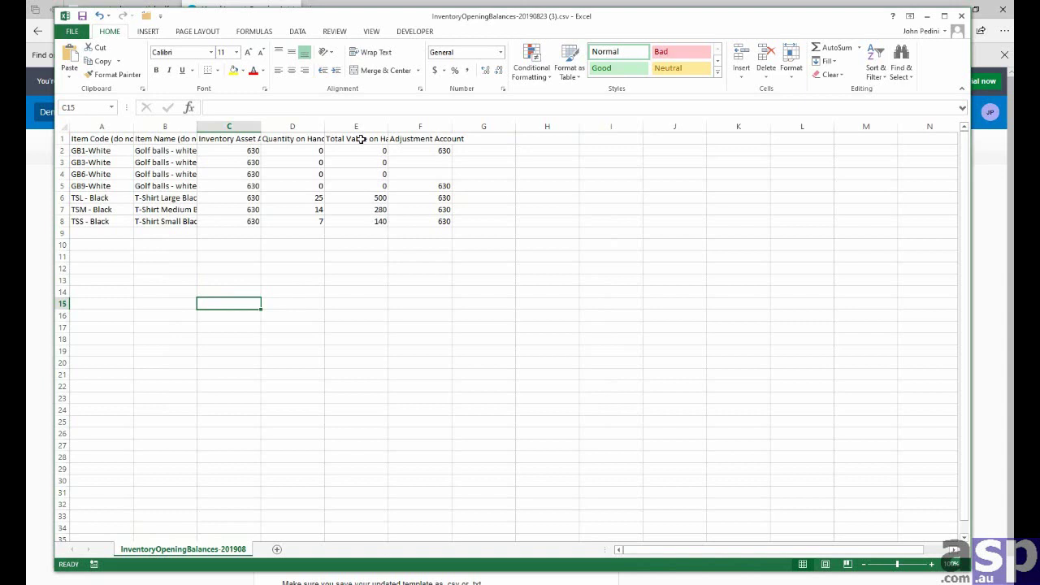
Step: Check the status-bar totals of the Total Value on Hand and Quantity on Hand columns
drag(362, 140, 380, 221)
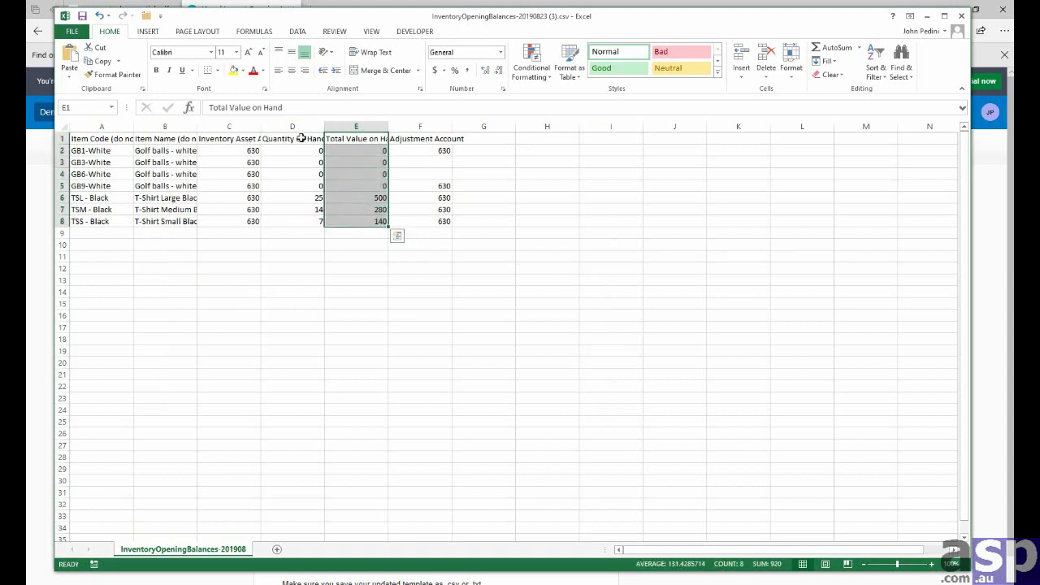
drag(302, 139, 317, 221)
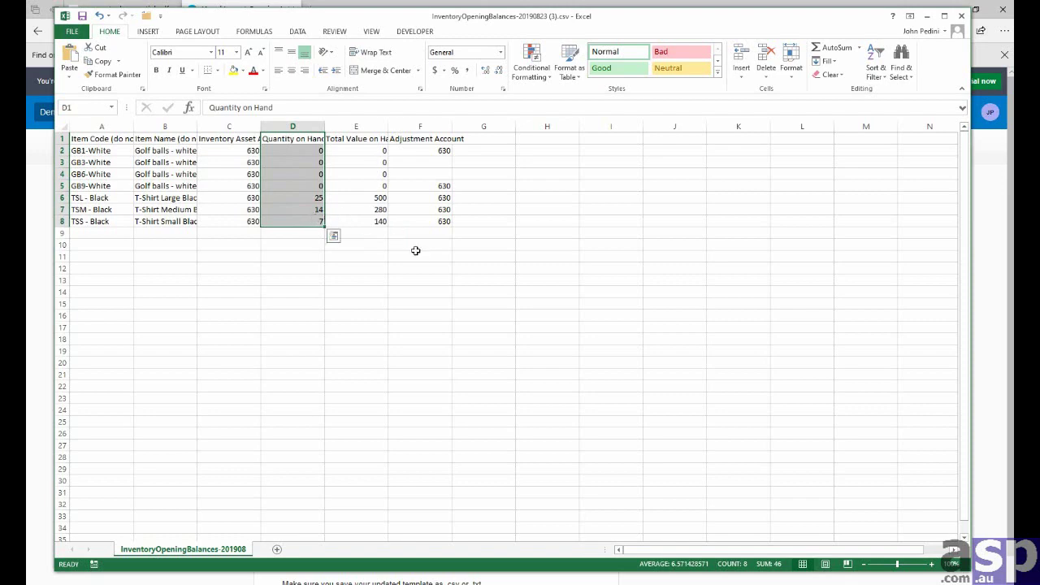
click(223, 257)
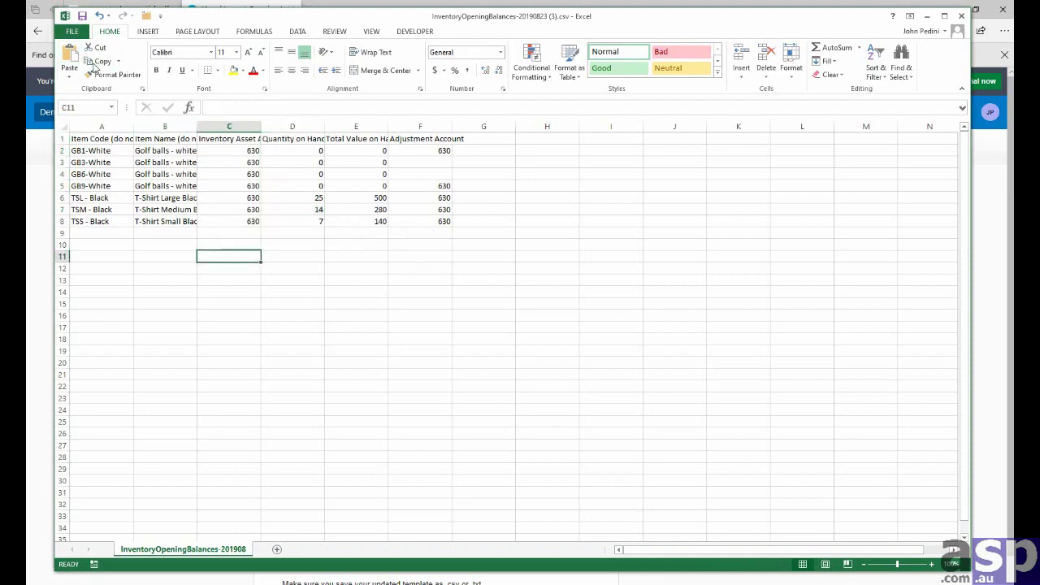
Step: Save the sheet as CSV over LOOKUP.CSV on the Desktop
click(72, 31)
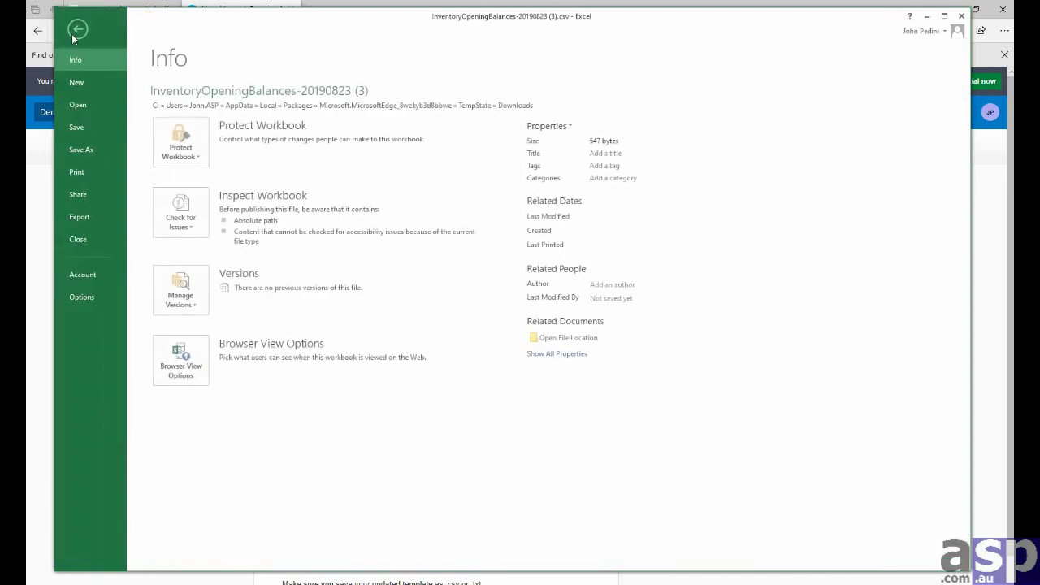
click(89, 150)
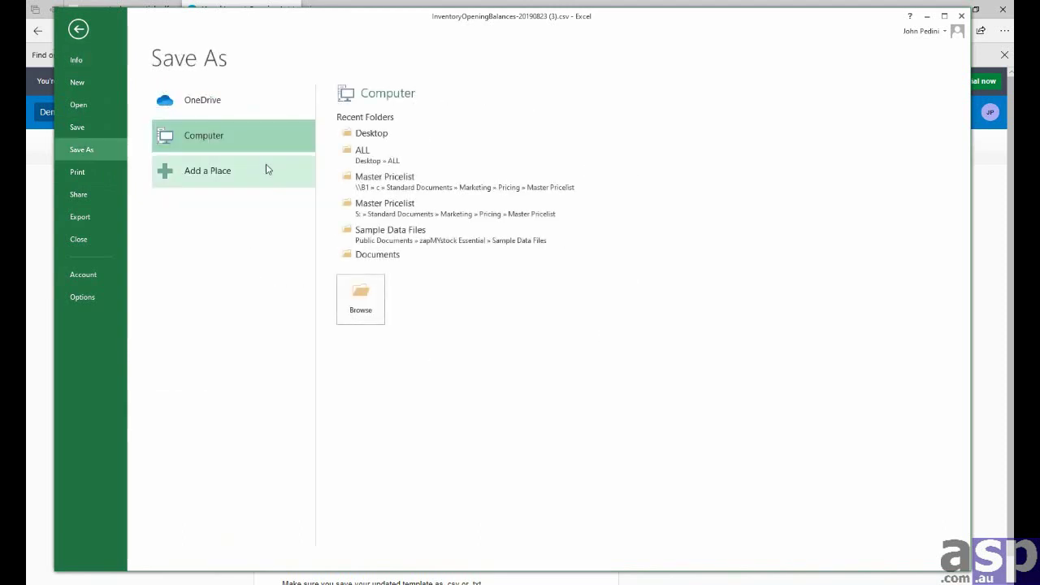
click(360, 146)
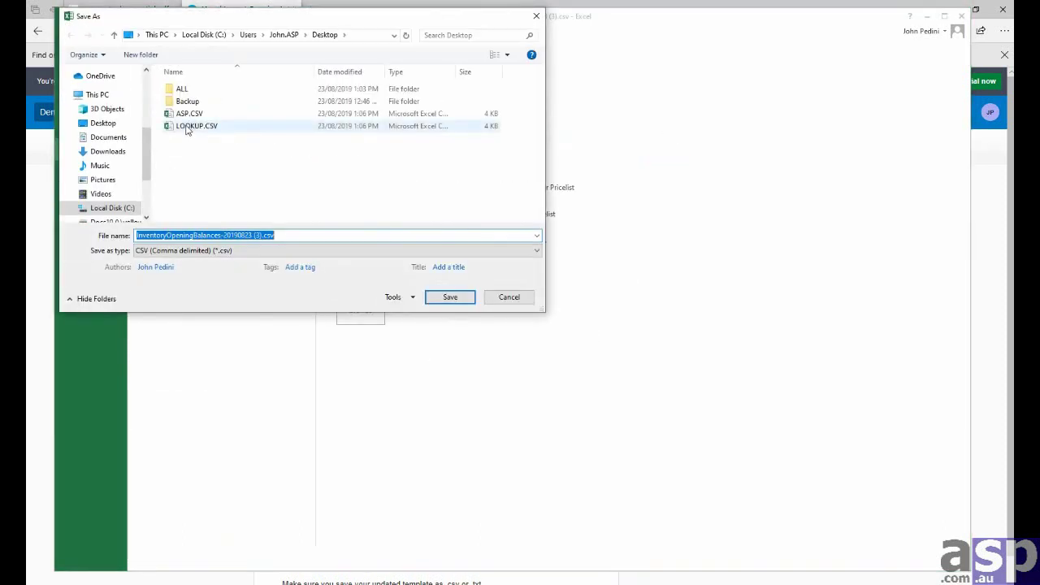
click(186, 128)
click(443, 297)
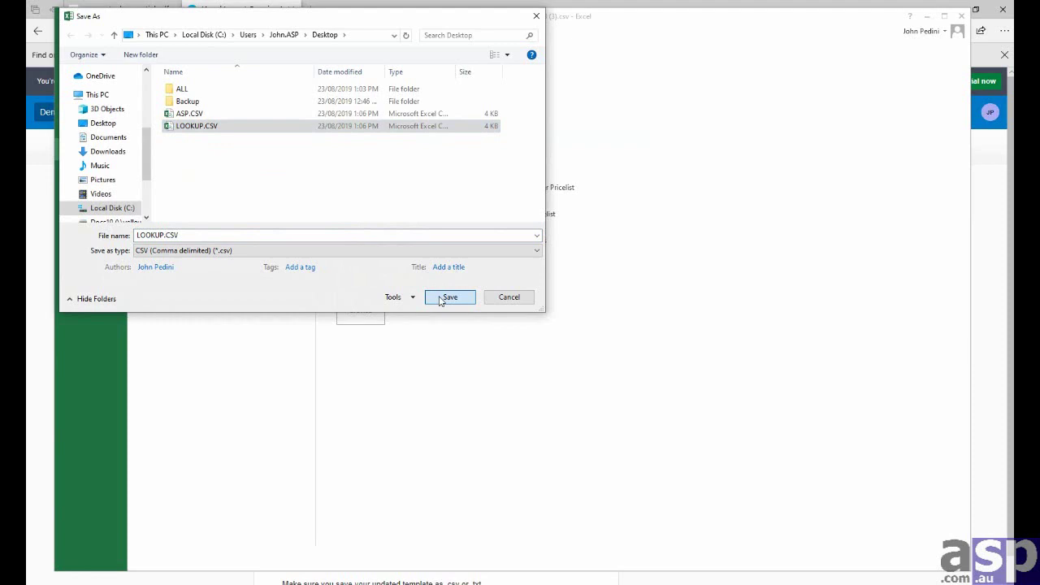
click(556, 320)
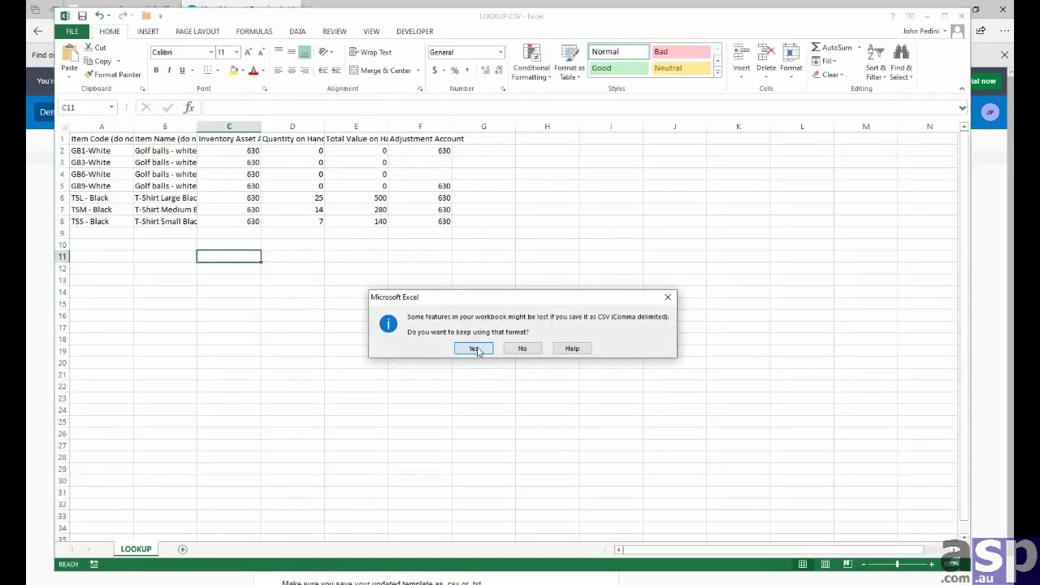
click(475, 347)
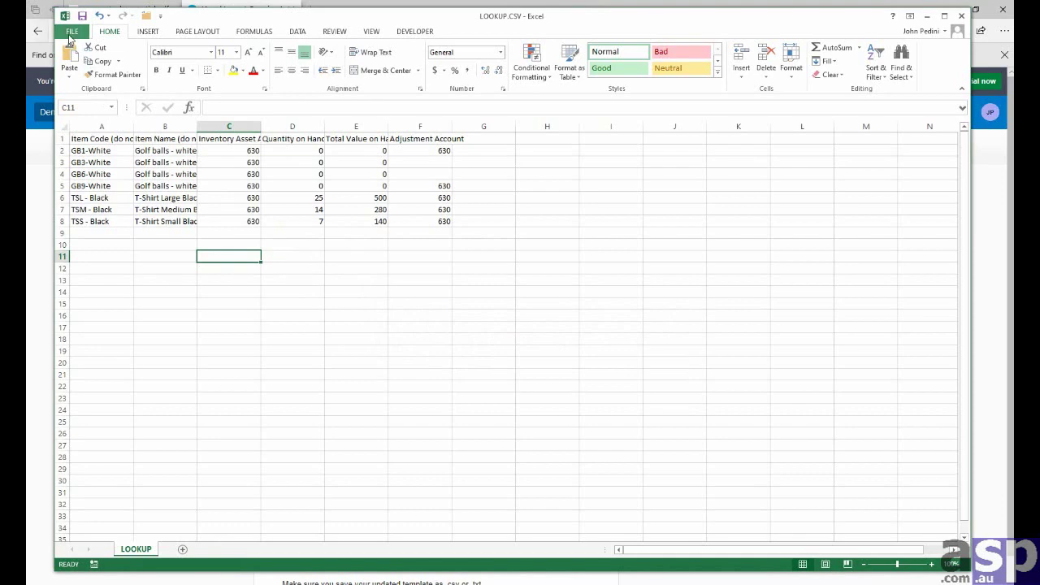
Step: Save the sheet as CSV over ASP.CSV on the Desktop, then close Excel
click(70, 34)
click(85, 153)
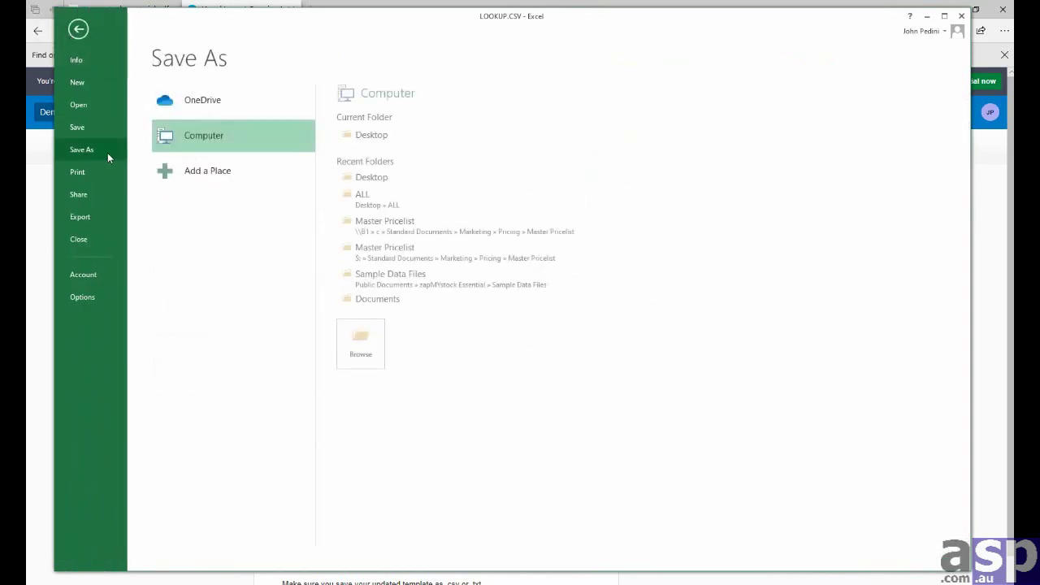
click(365, 140)
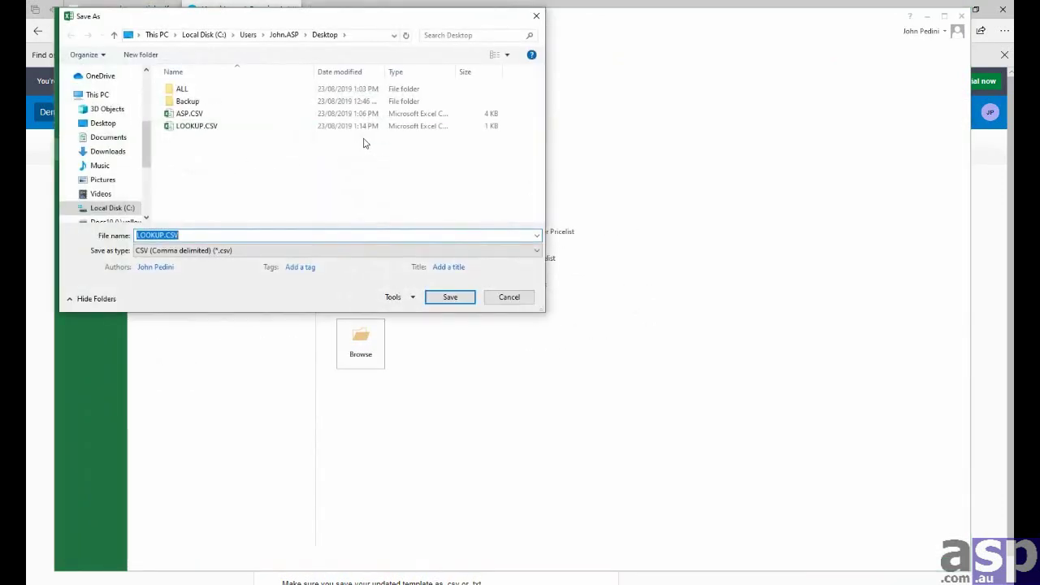
click(179, 115)
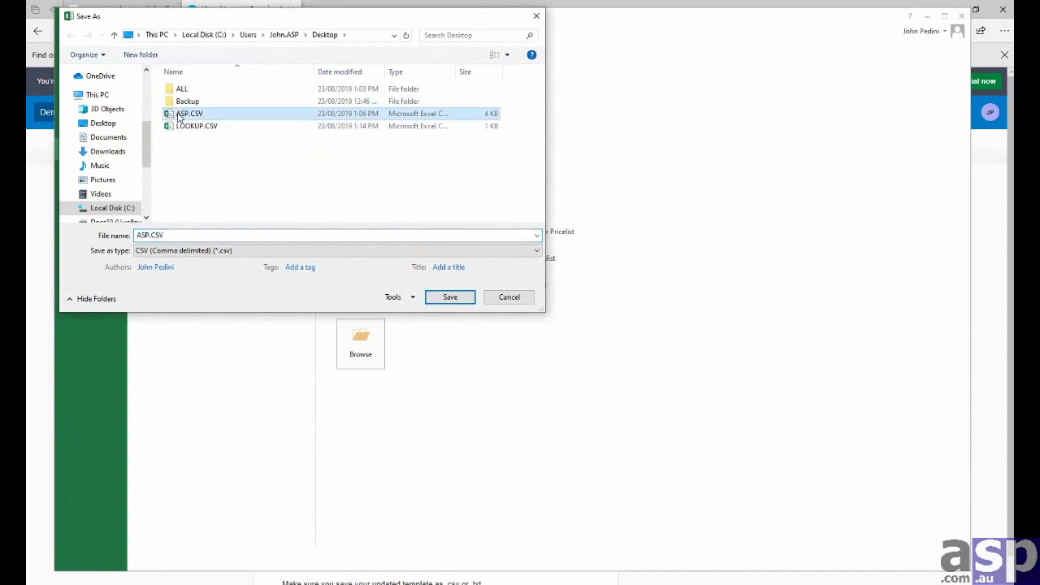
click(435, 297)
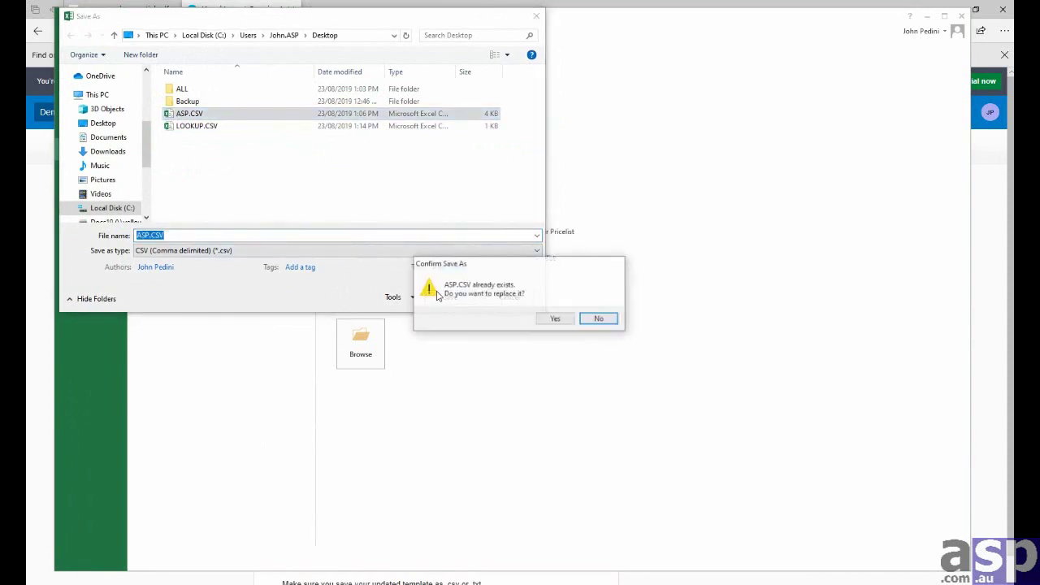
click(550, 320)
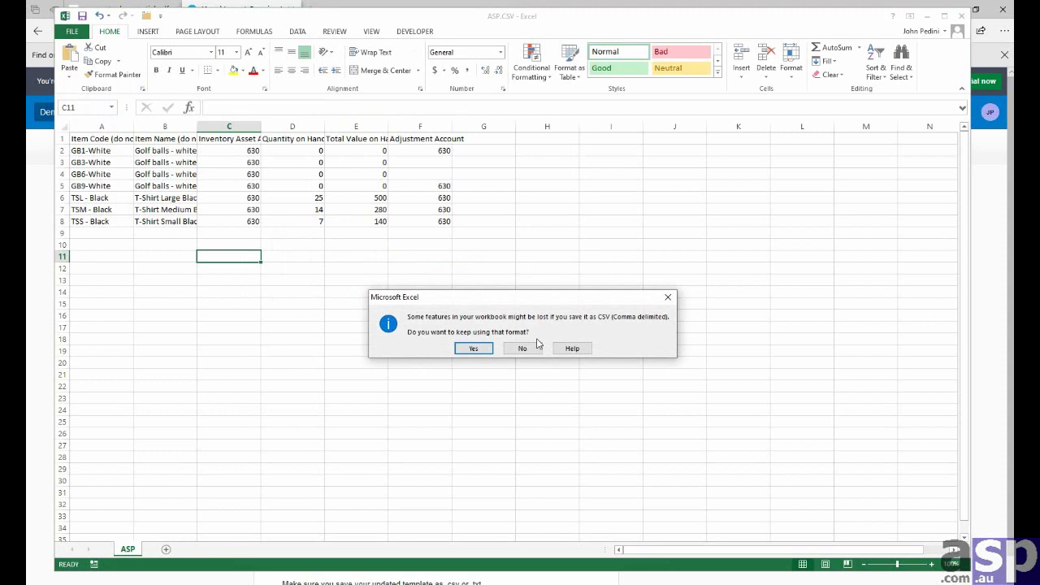
click(474, 348)
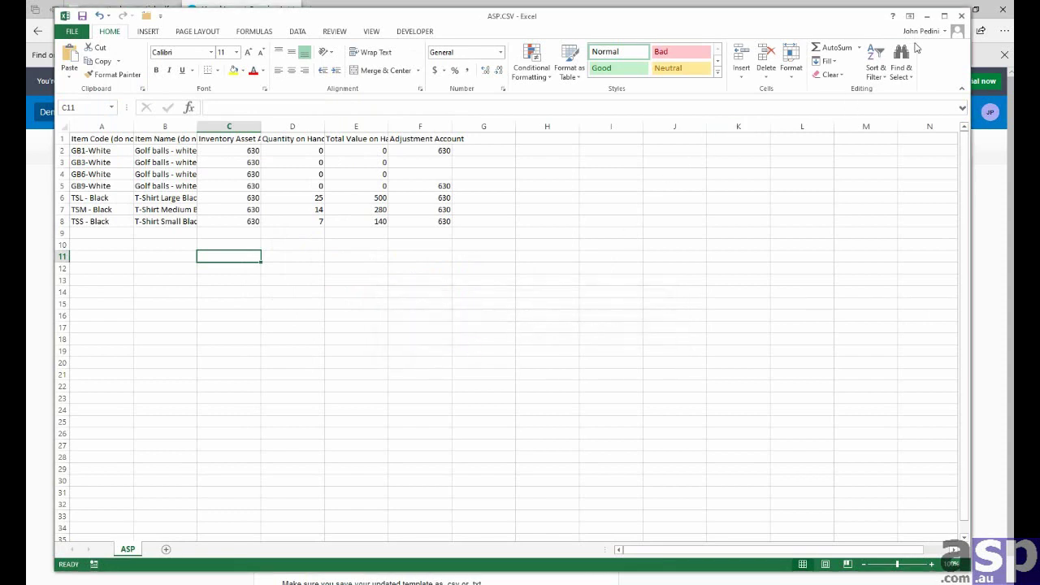
click(961, 16)
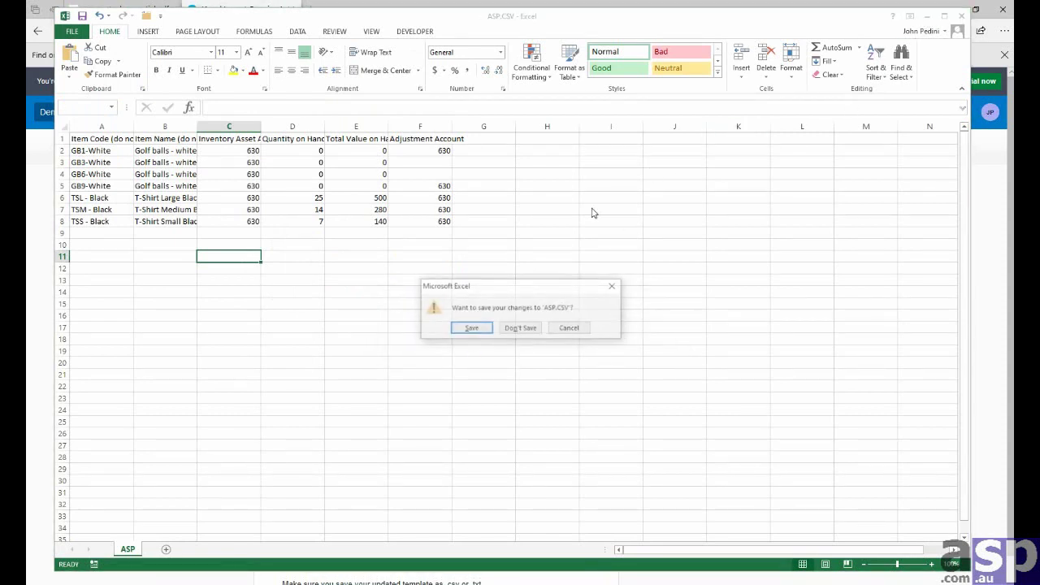
click(503, 328)
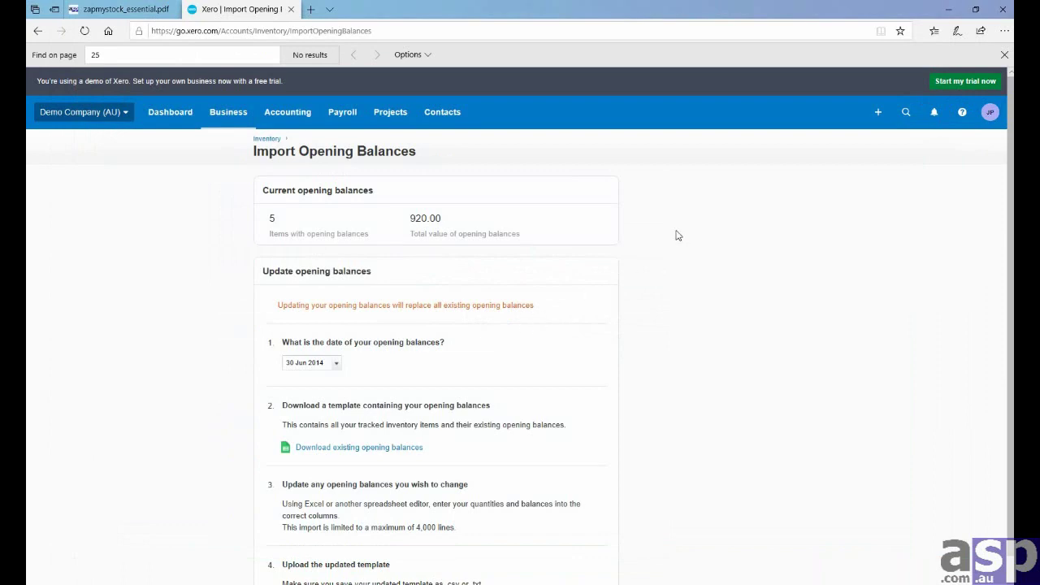
click(953, 10)
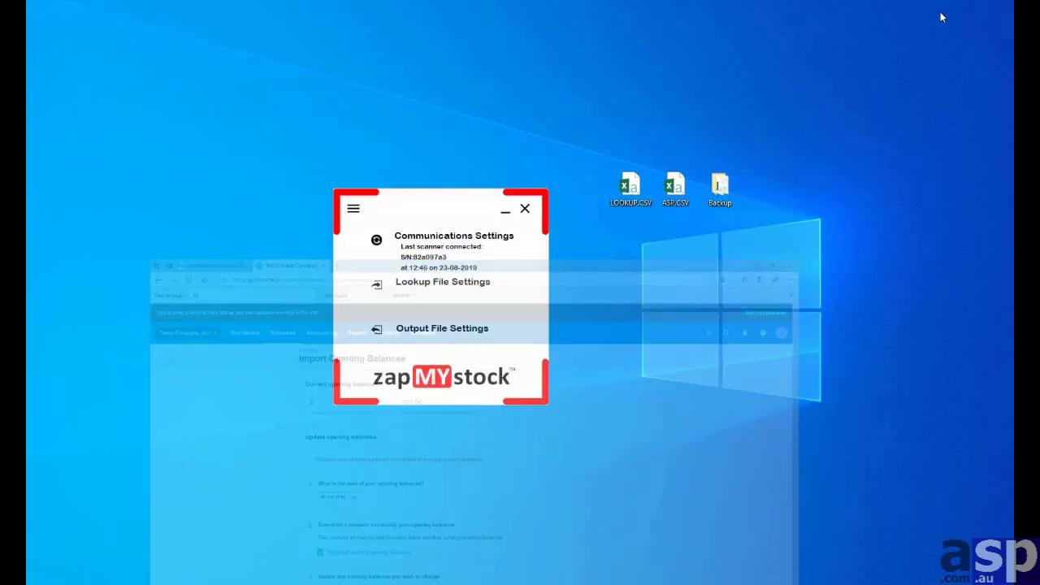
double_click(631, 194)
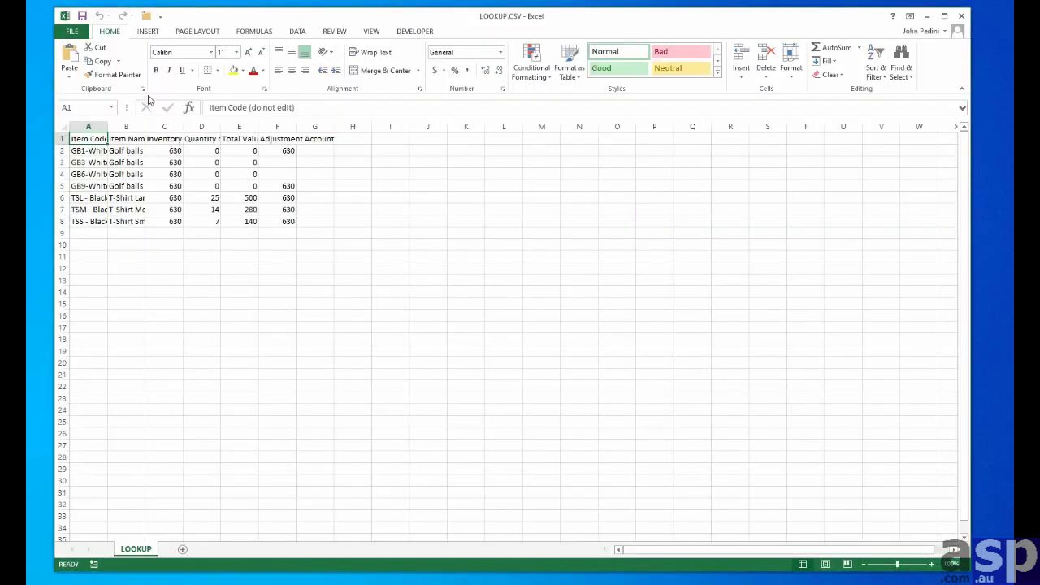
click(64, 122)
drag(107, 127, 158, 127)
click(521, 259)
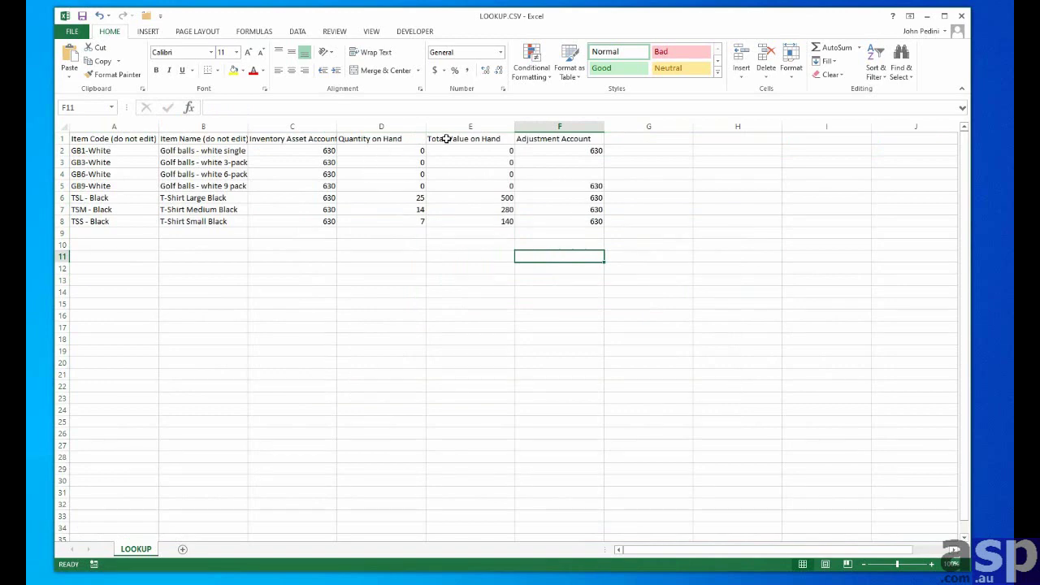
click(390, 127)
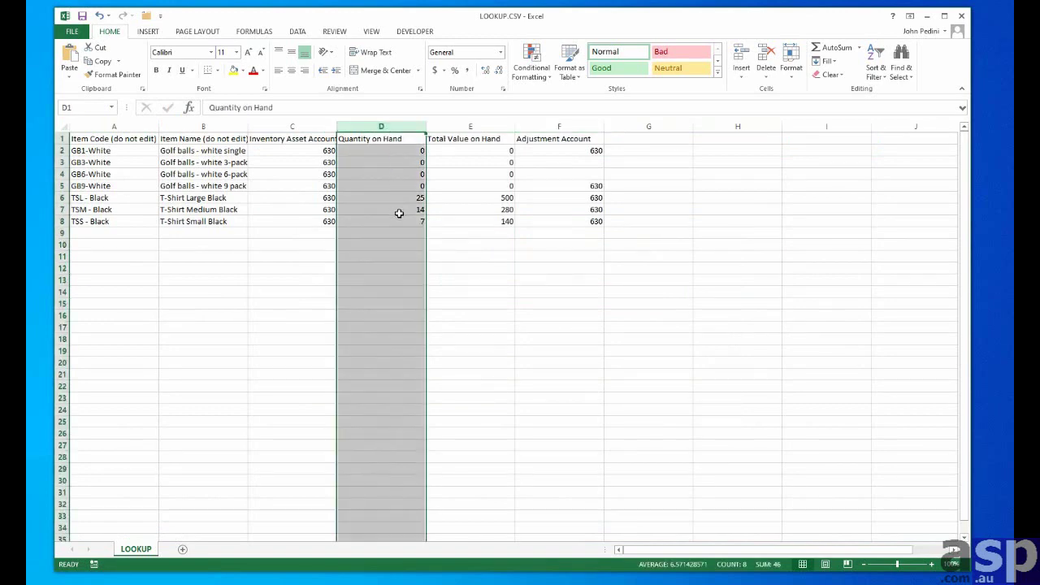
click(477, 126)
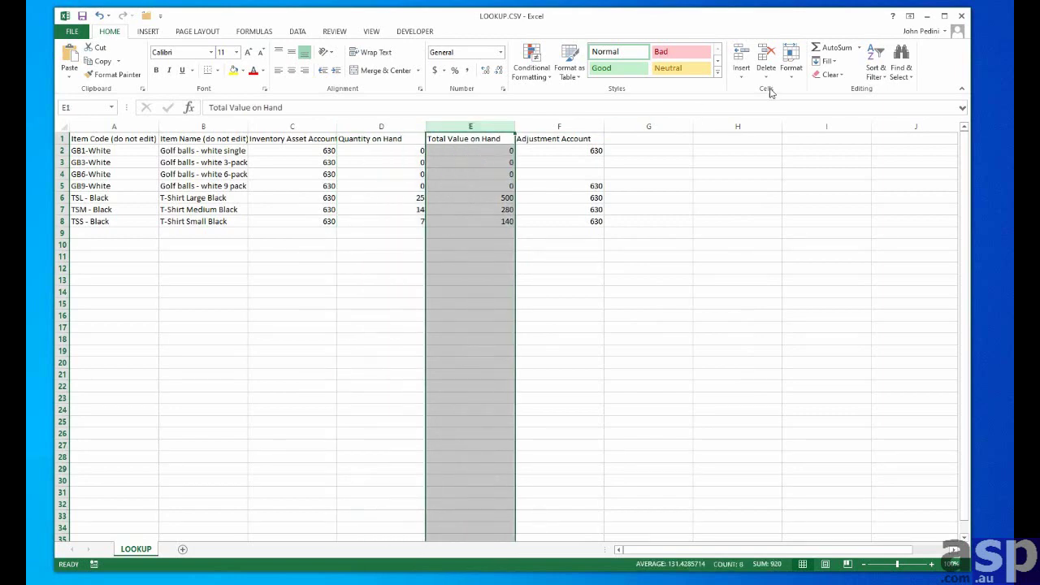
click(960, 17)
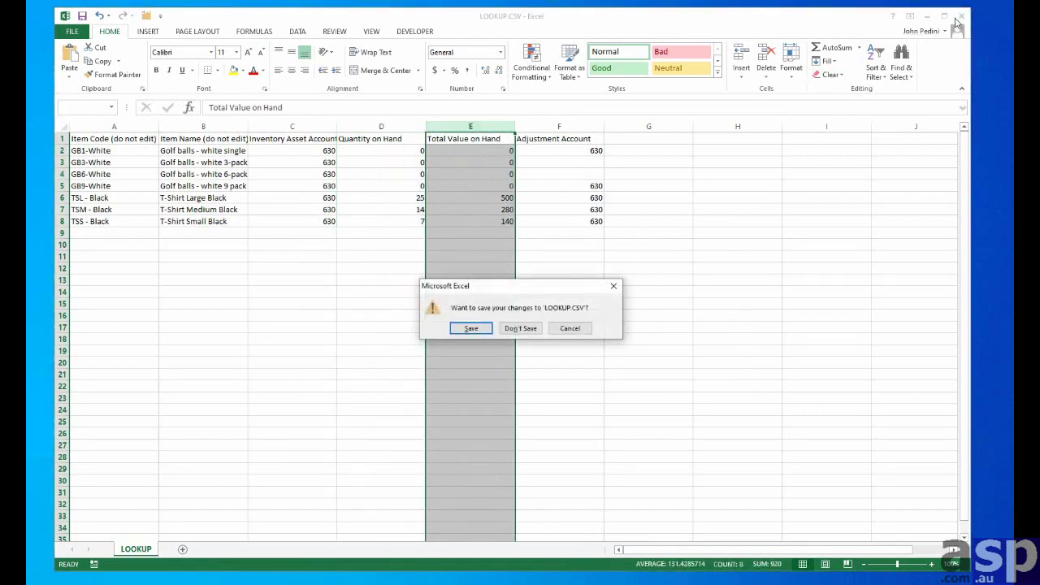
Step: Discard the column changes and set the lookup file's first line as headers
click(530, 329)
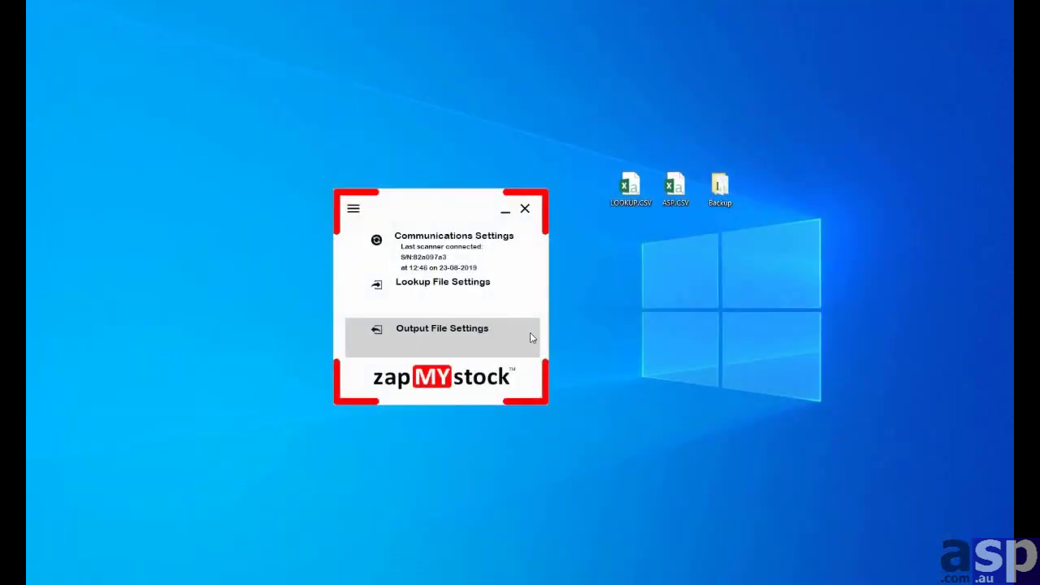
click(423, 290)
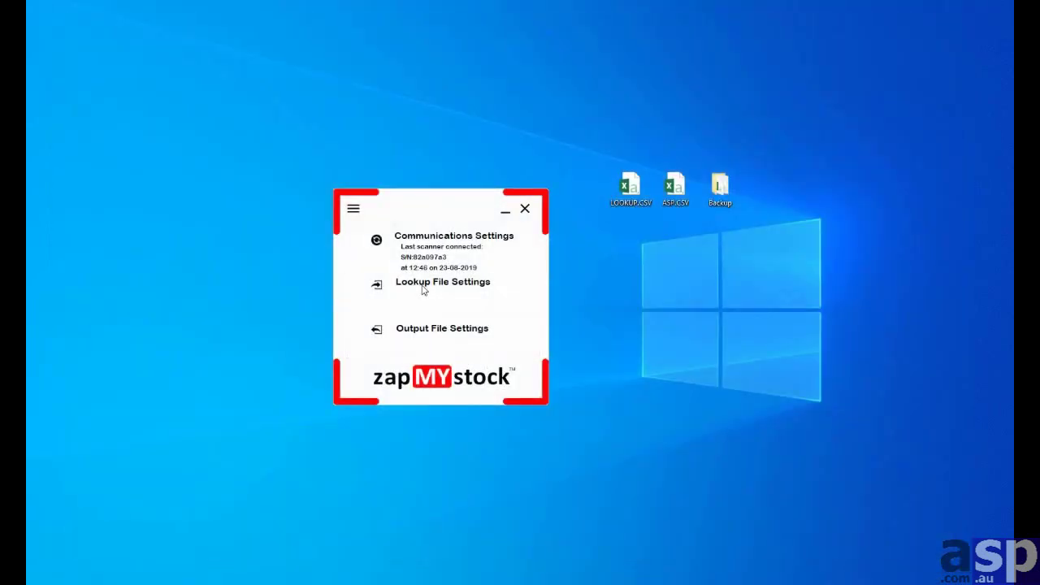
click(626, 271)
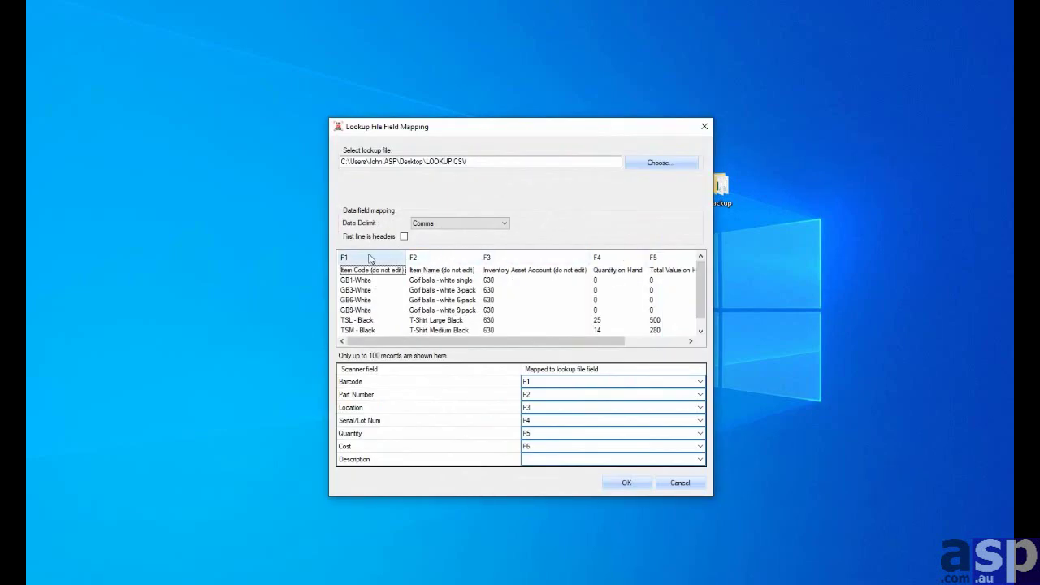
click(404, 236)
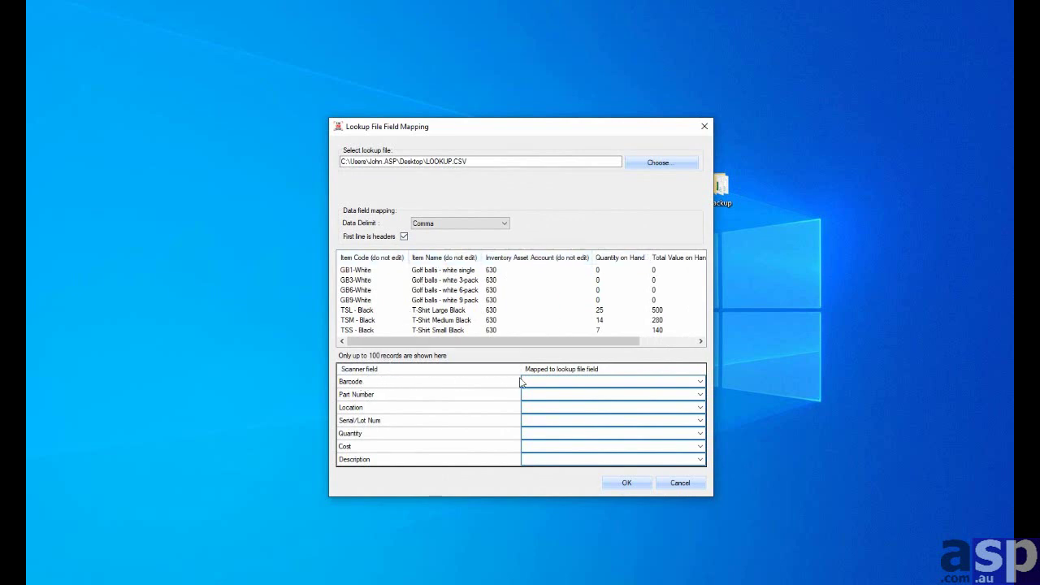
Step: Map Barcode to Item Code, Part Number to Item Name, and Quantity to Quantity on Hand
click(550, 384)
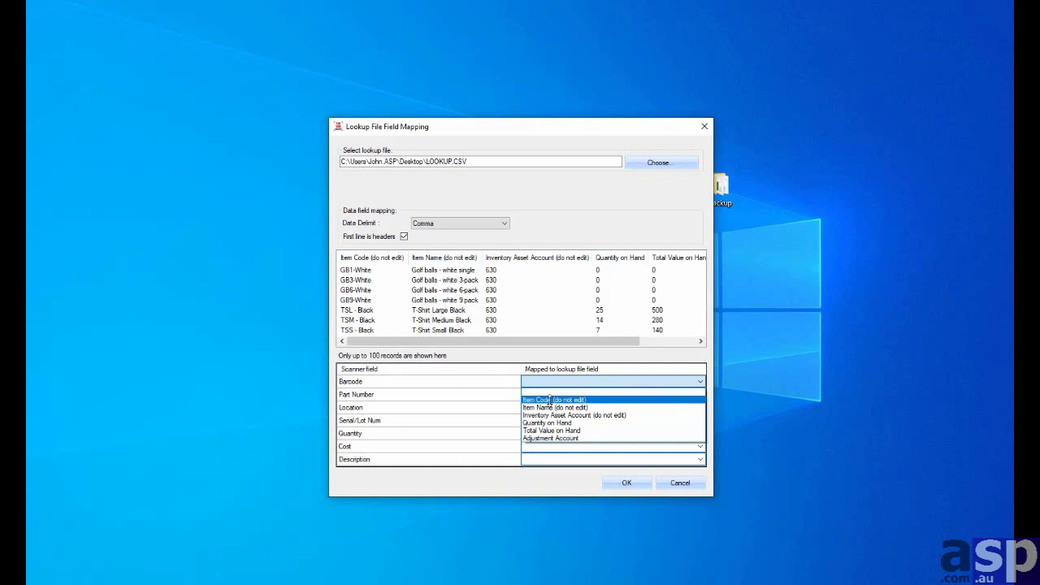
click(550, 400)
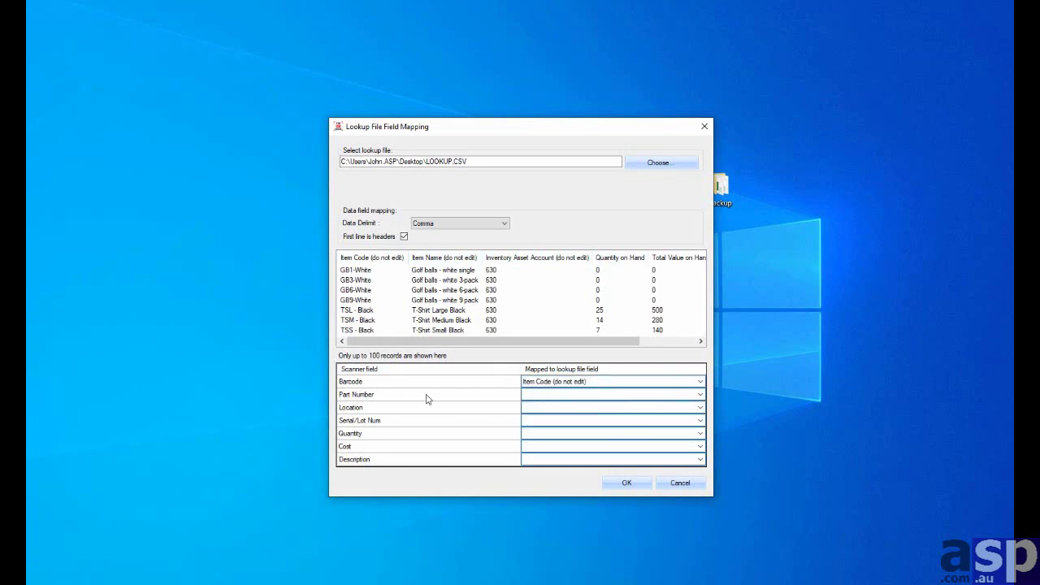
click(535, 396)
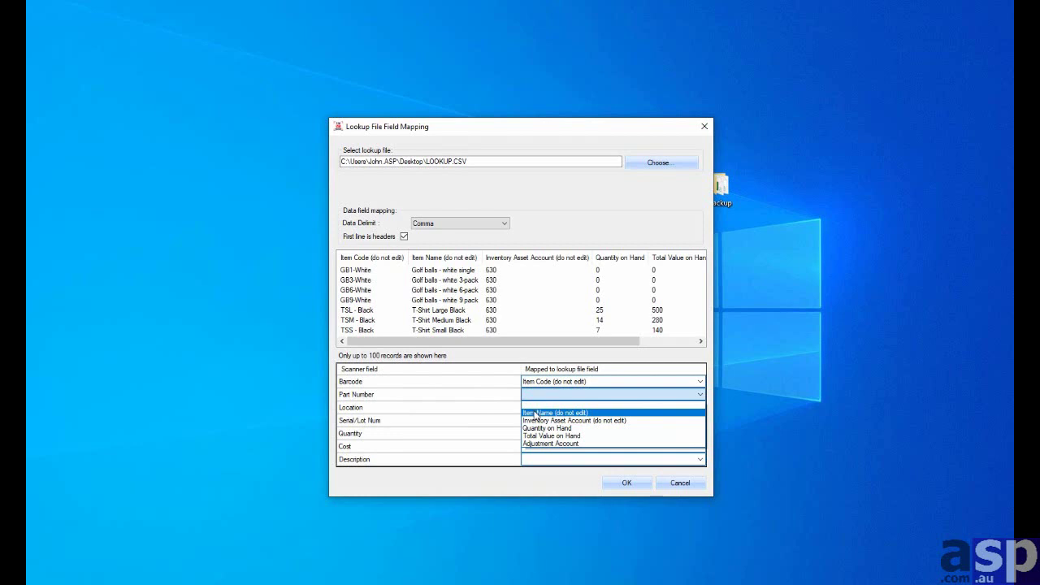
click(536, 414)
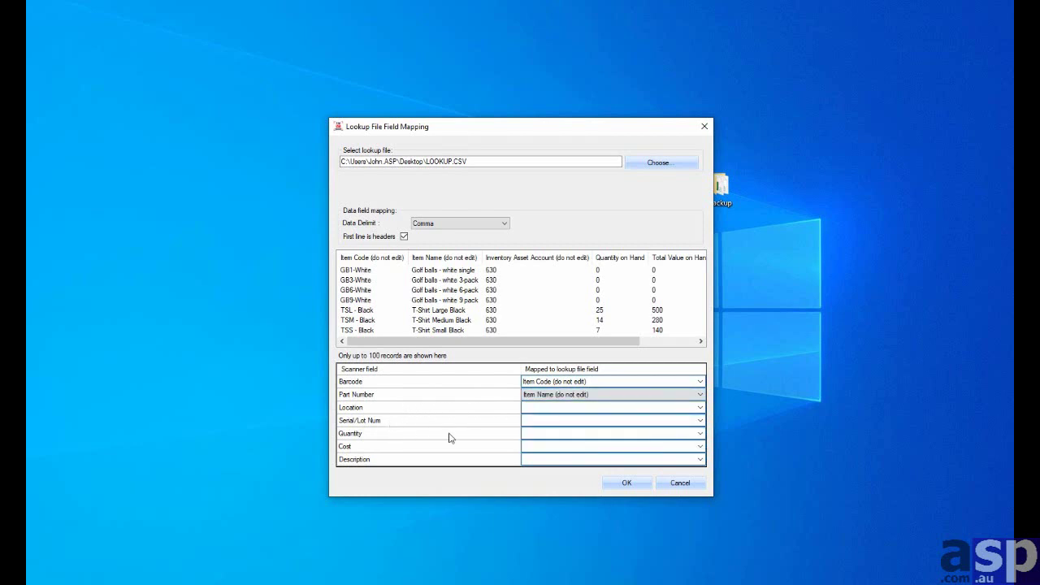
click(537, 435)
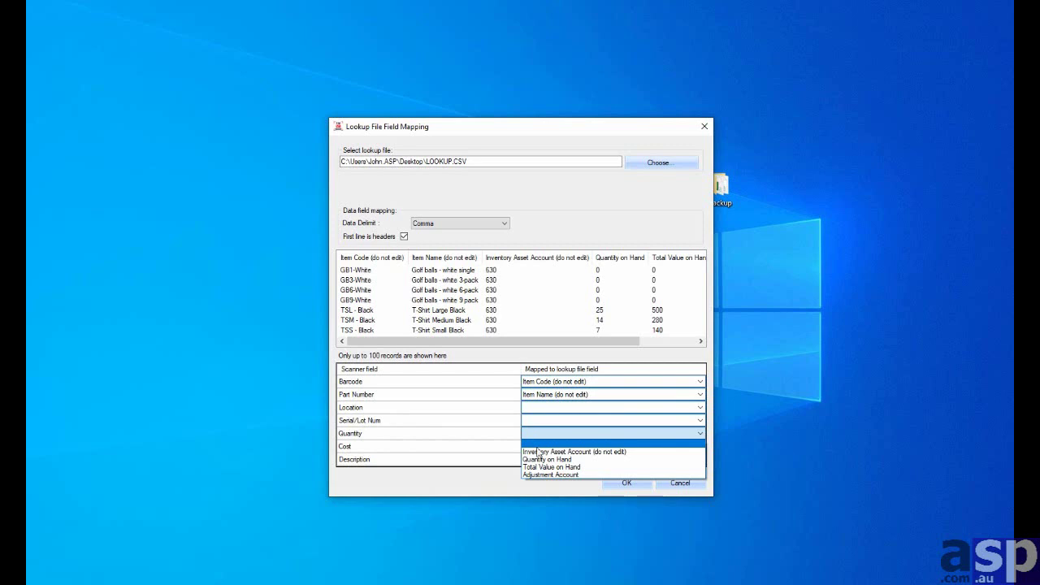
click(540, 459)
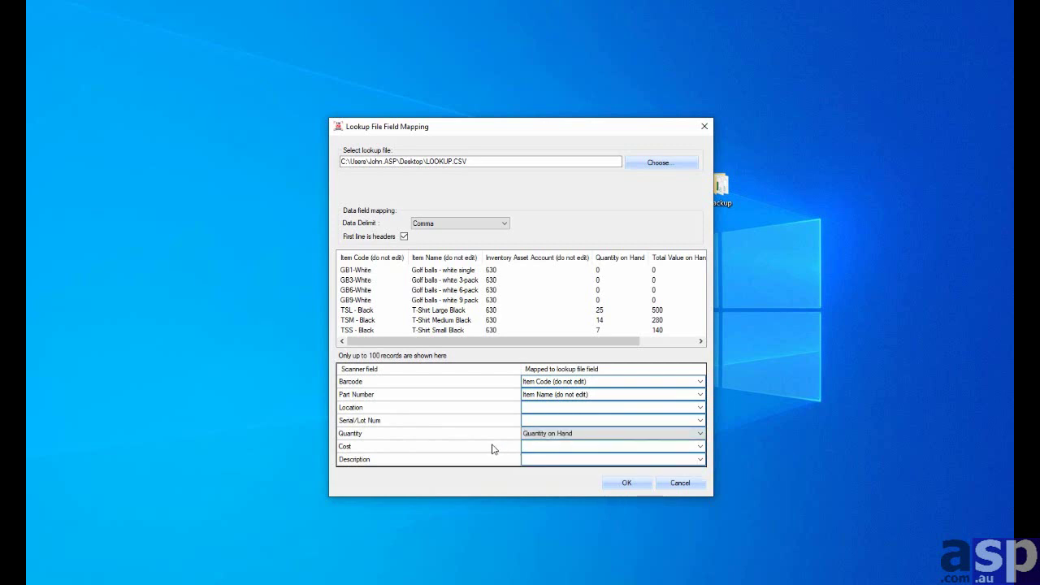
click(625, 483)
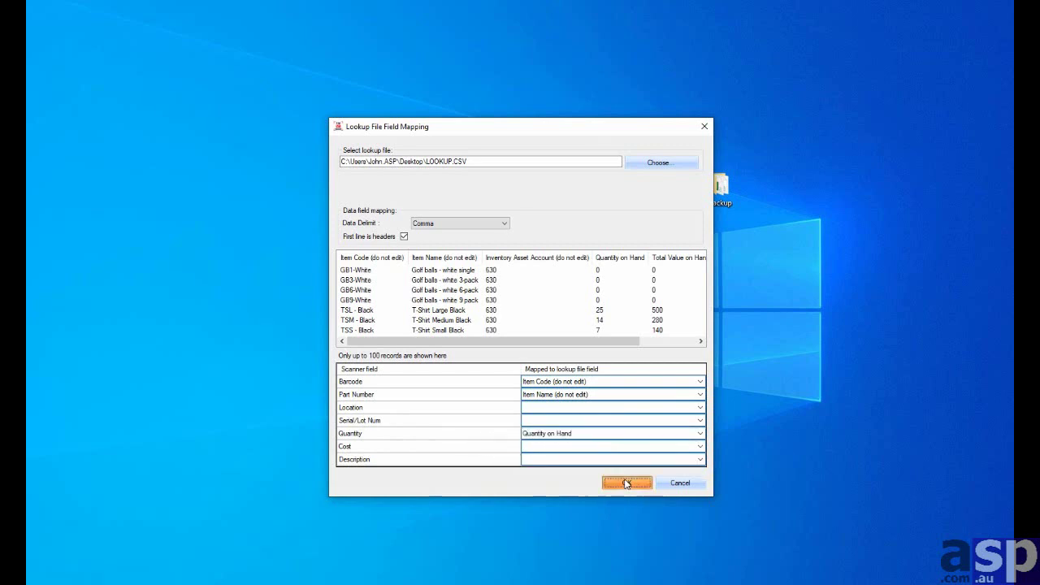
Step: Set the ASP.CSV output file to add scanned counts to existing values
click(575, 383)
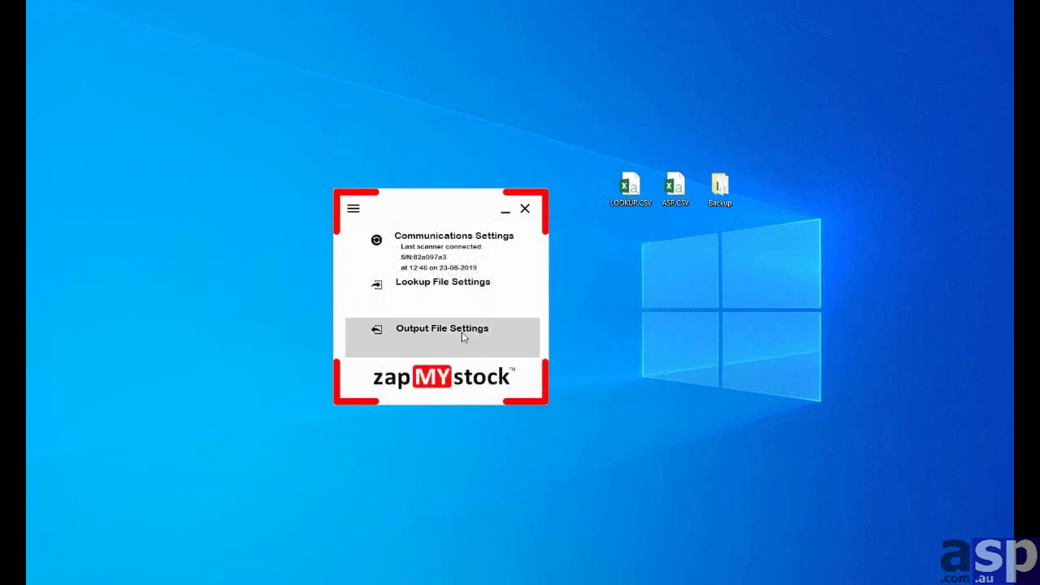
click(461, 333)
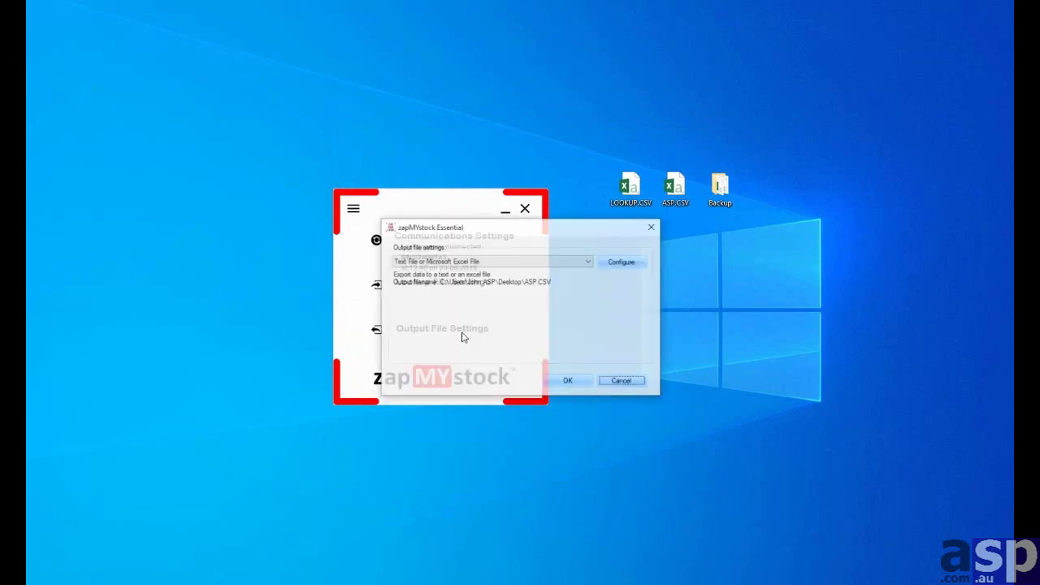
click(614, 266)
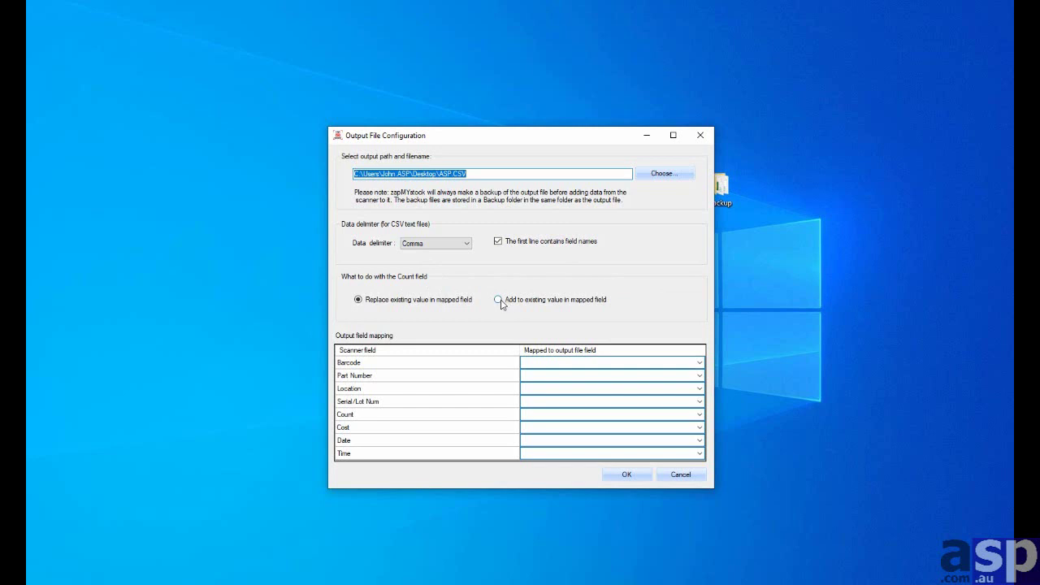
click(498, 300)
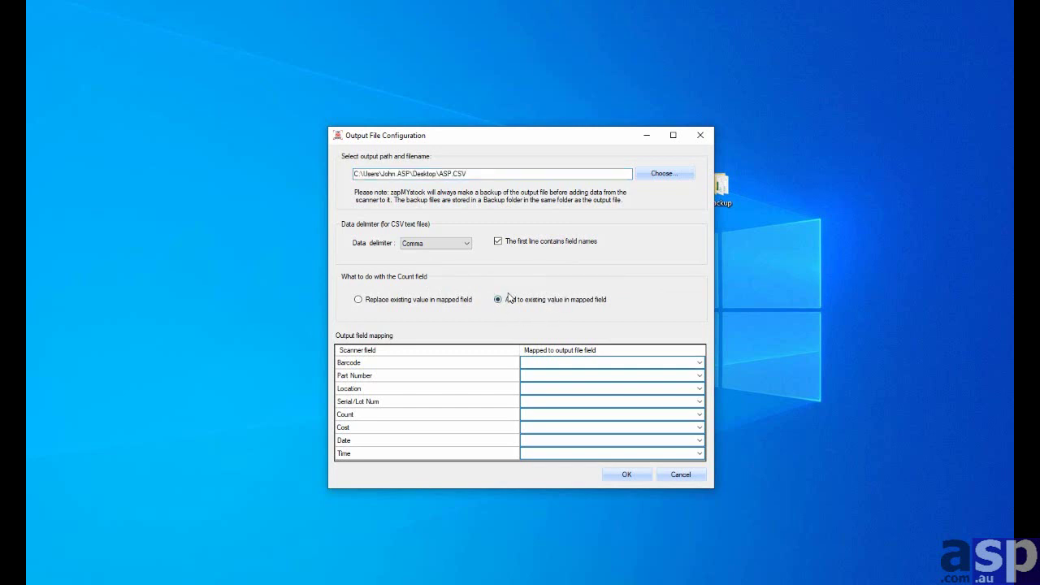
Step: Map output fields Barcode→Item Code, Part Number→Item Name, Count→Quantity on Hand
click(567, 364)
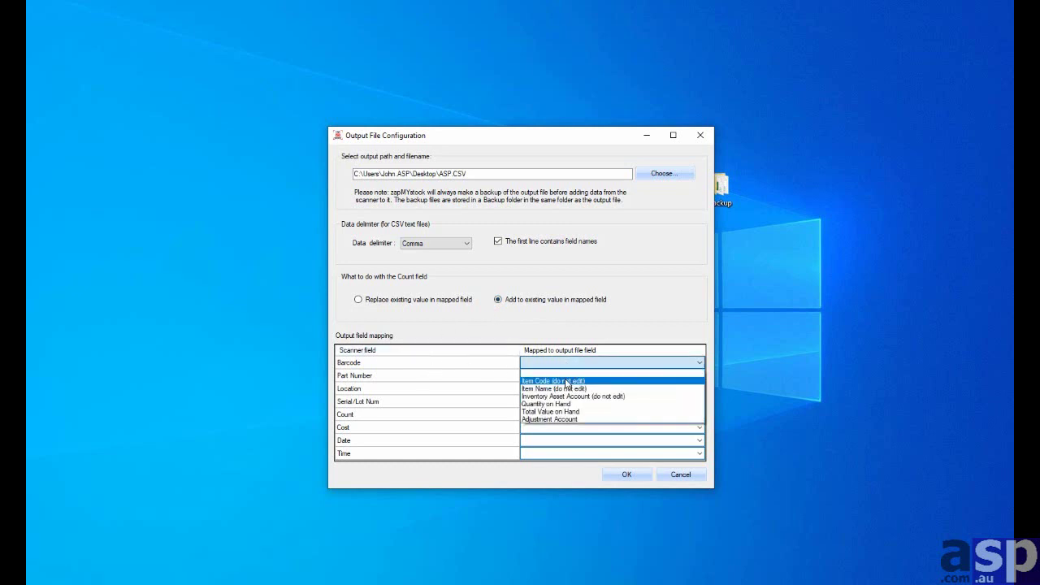
click(568, 381)
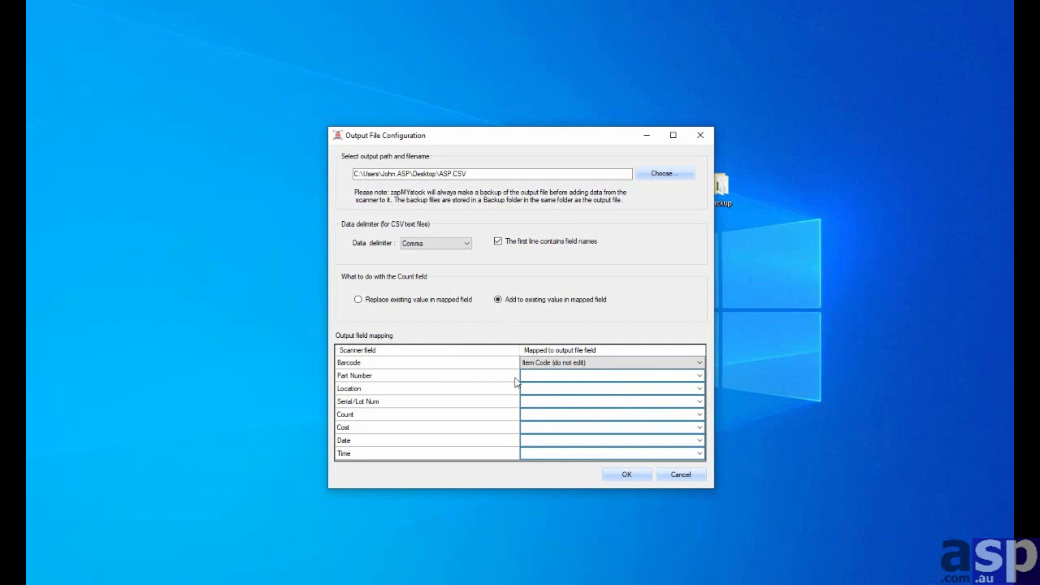
click(543, 377)
click(545, 396)
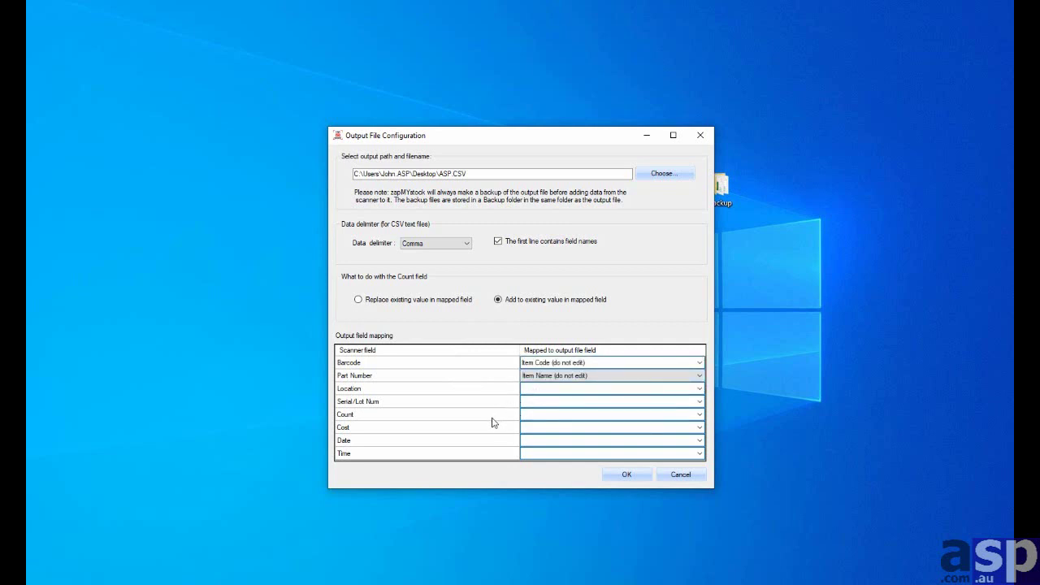
click(539, 415)
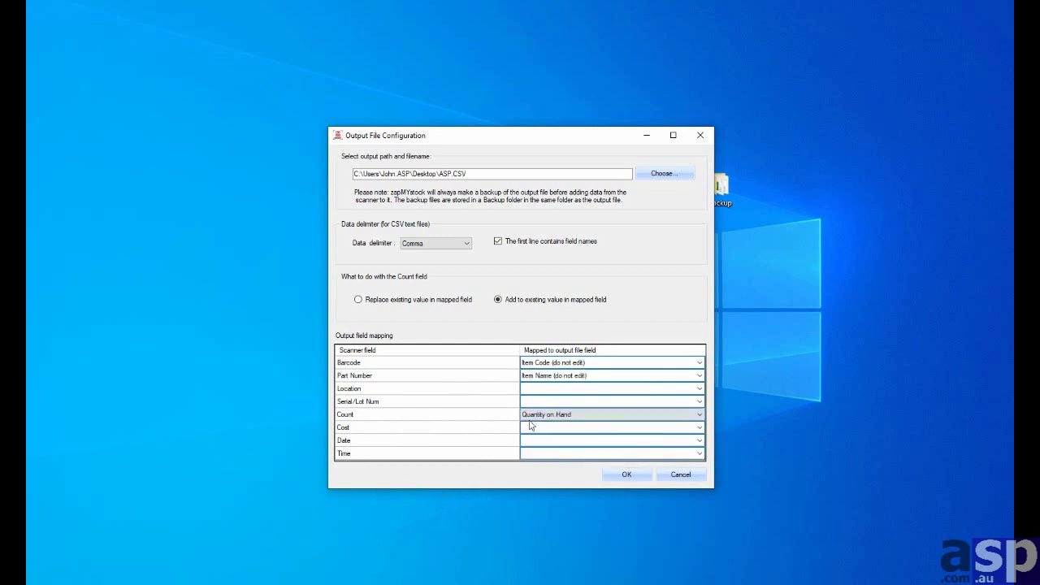
click(613, 479)
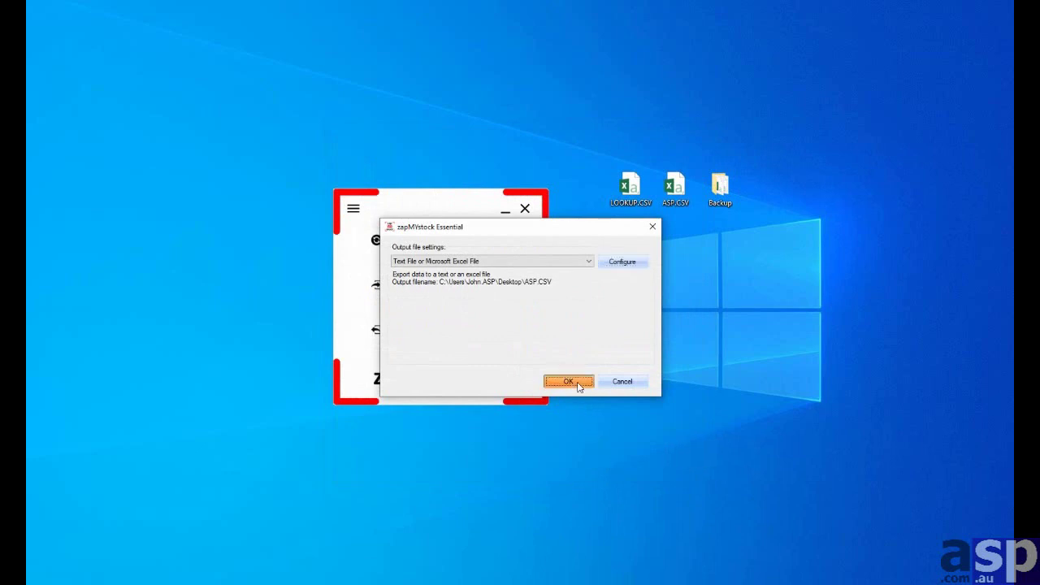
Step: Run Data Transfer on the phone app to send the scanned counts to the PC
click(568, 382)
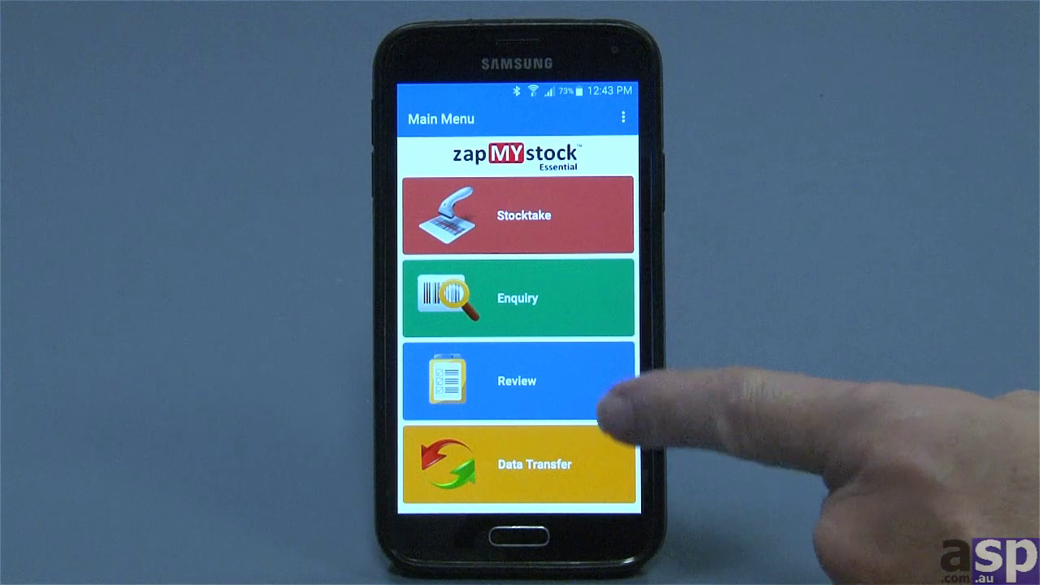
click(546, 465)
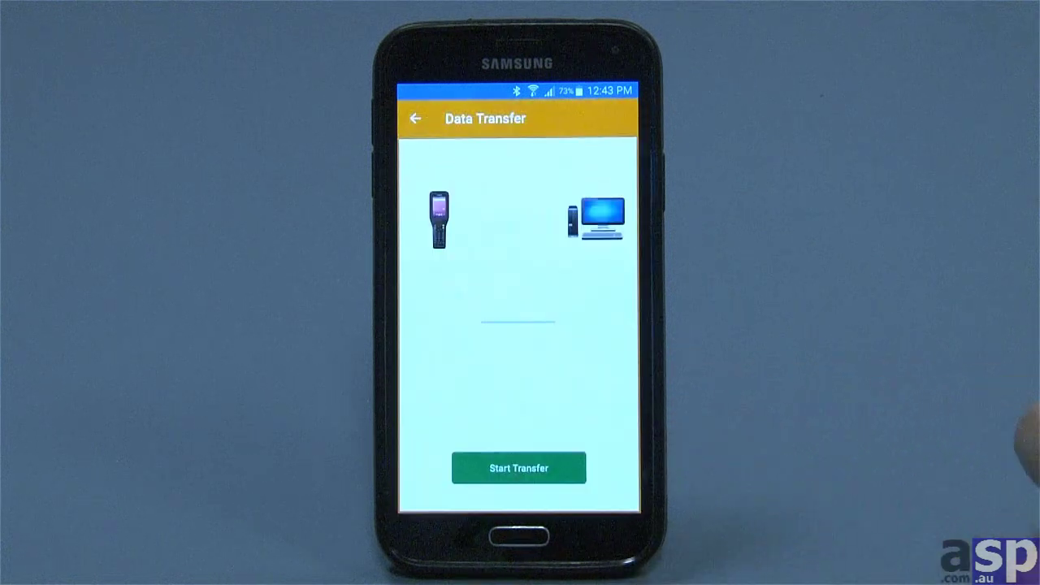
click(504, 468)
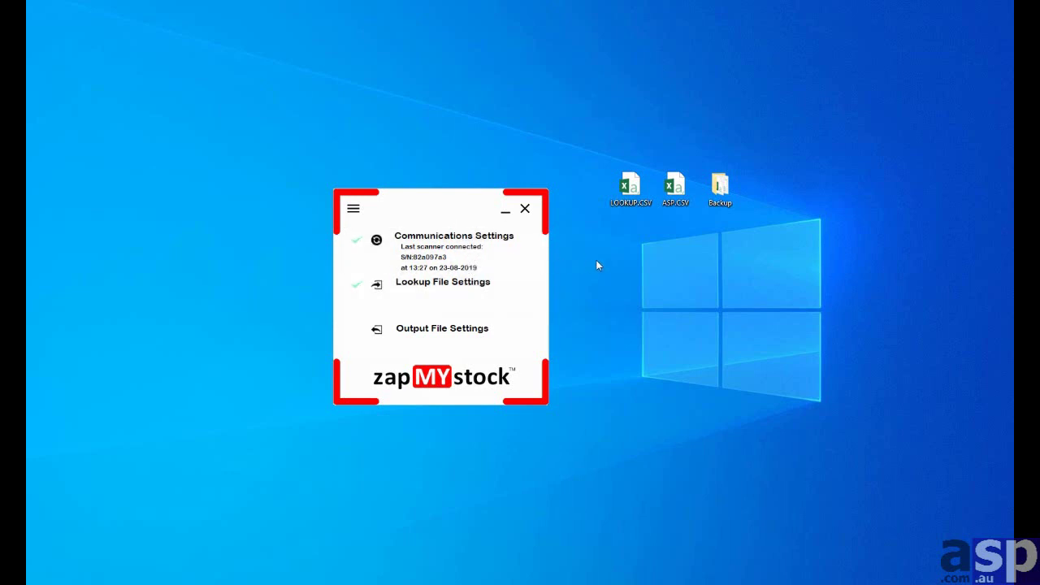
double_click(676, 190)
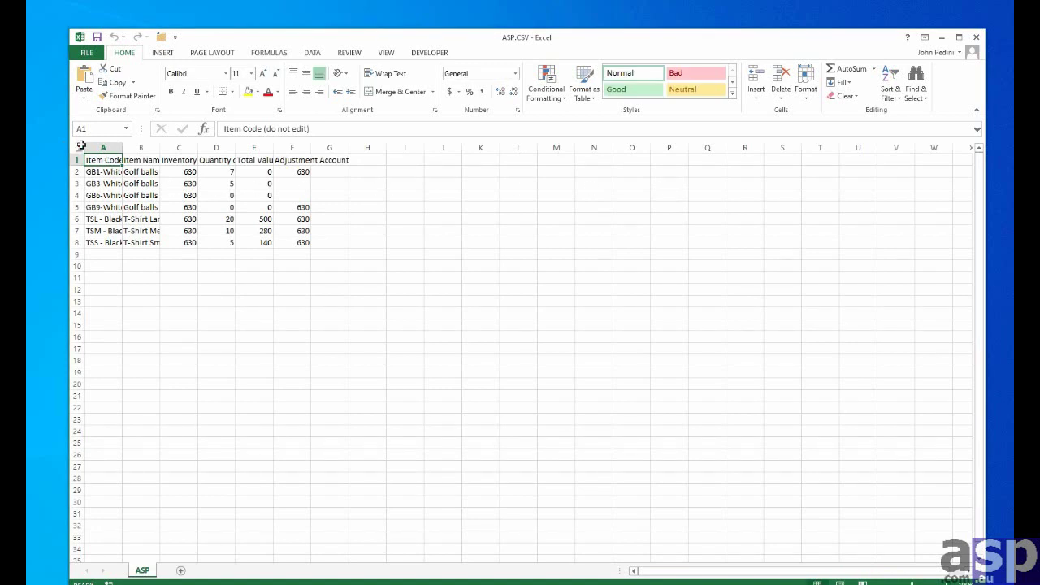
click(81, 145)
double_click(122, 147)
click(120, 148)
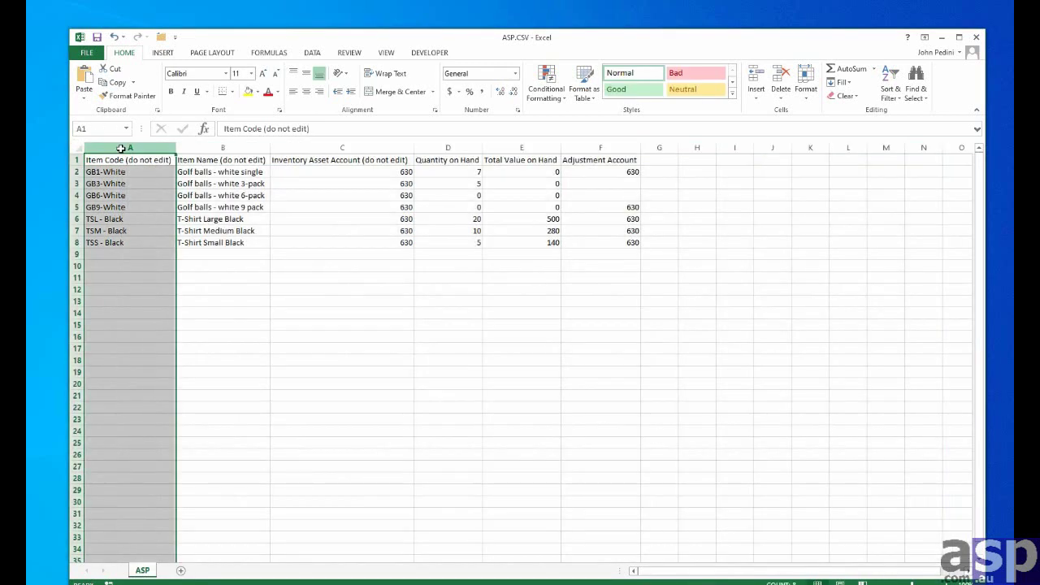
click(134, 160)
click(463, 163)
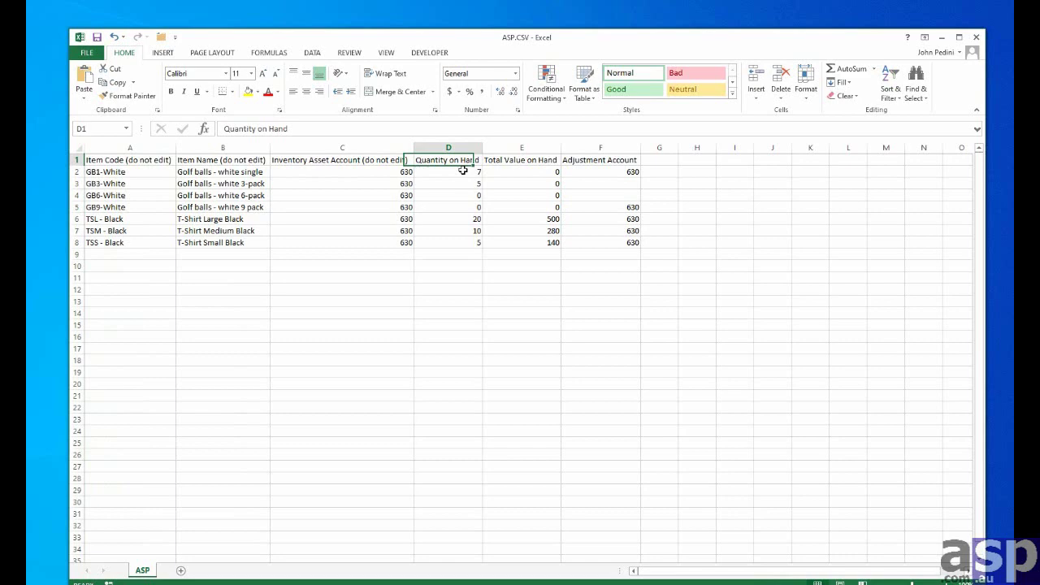
drag(464, 170, 468, 254)
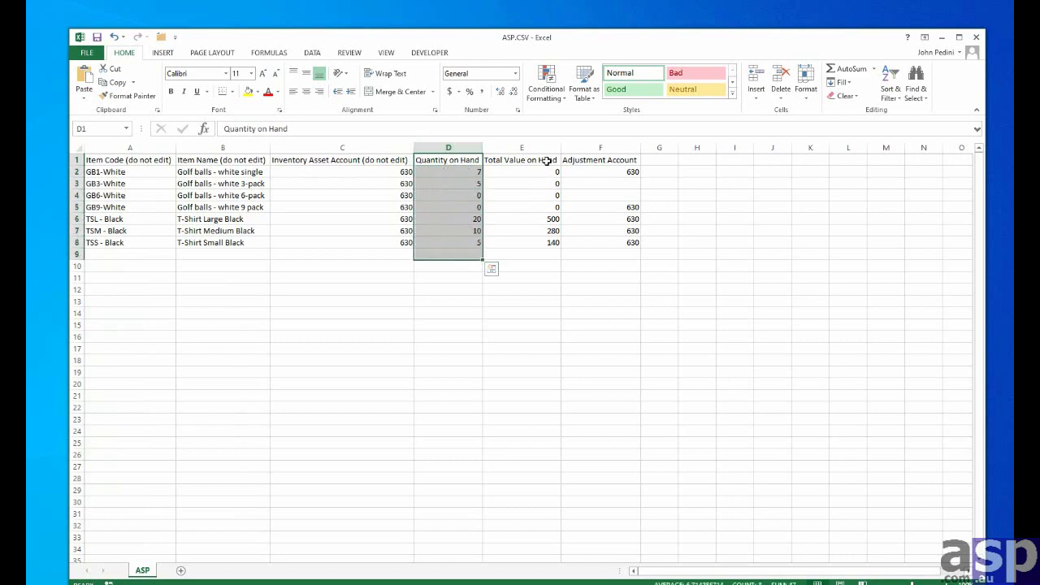
drag(547, 160, 548, 244)
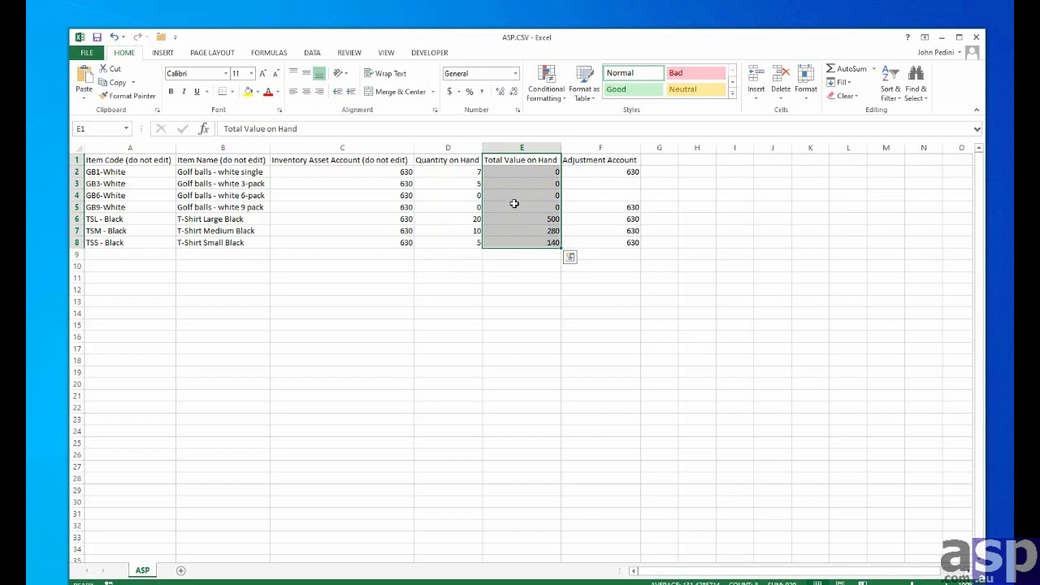
click(976, 36)
click(529, 328)
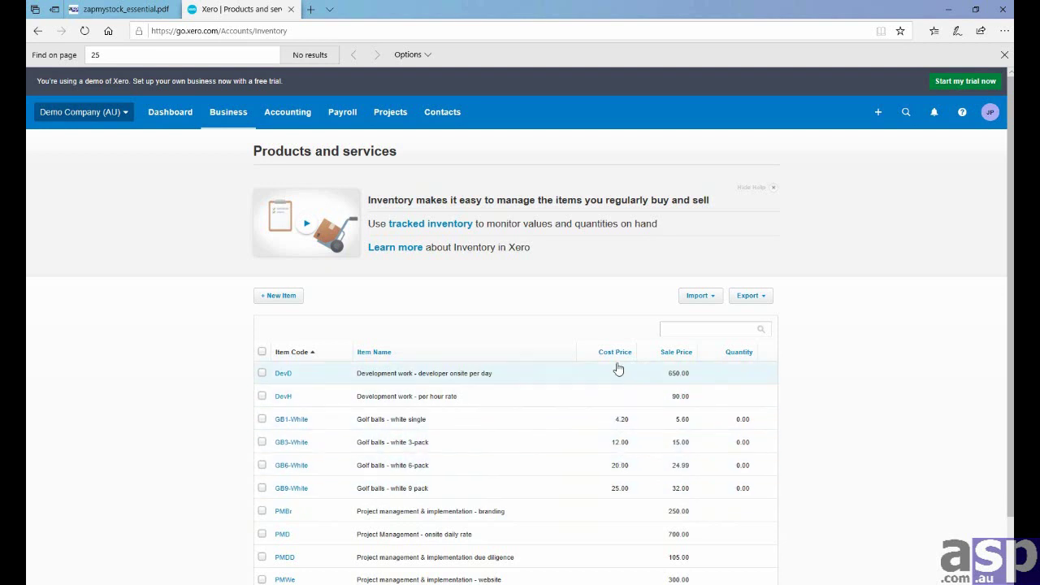
Step: Export Xero's Products and services item list in CSV format
click(769, 300)
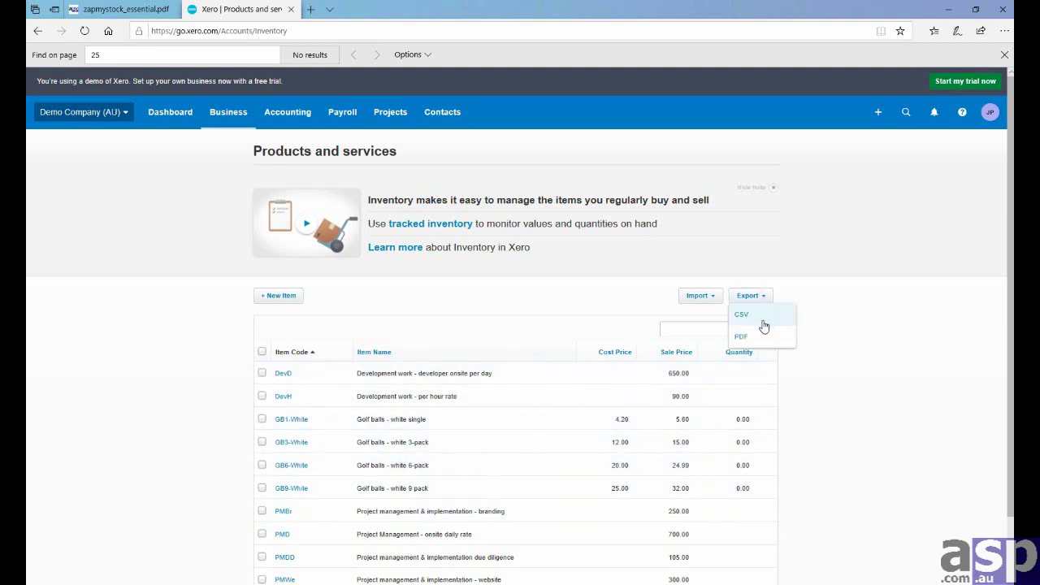
click(754, 320)
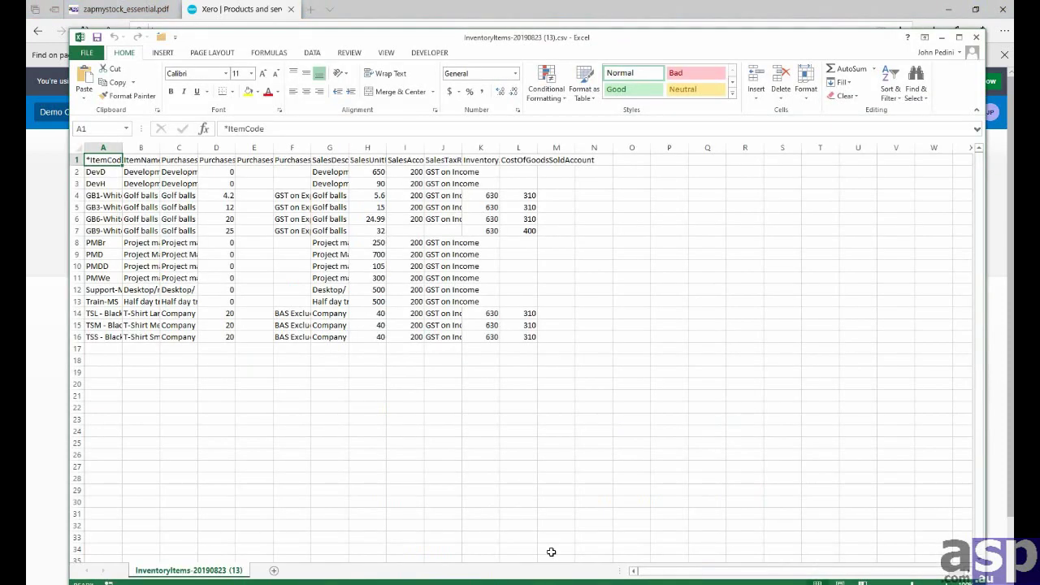
Step: Autofit all InventoryItems columns and review the PurchasesUnitPrice values in column D
click(78, 148)
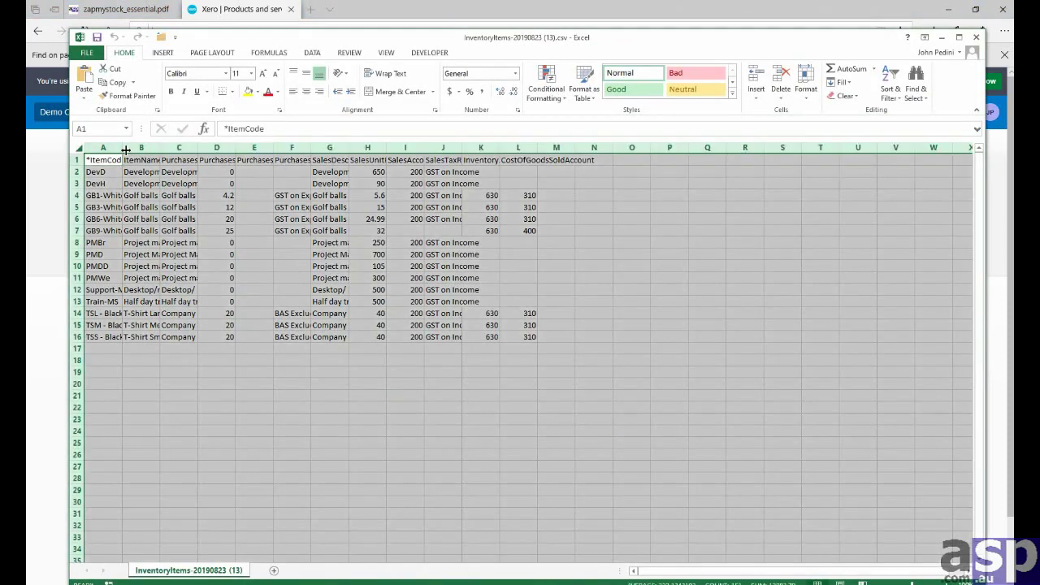
double_click(124, 150)
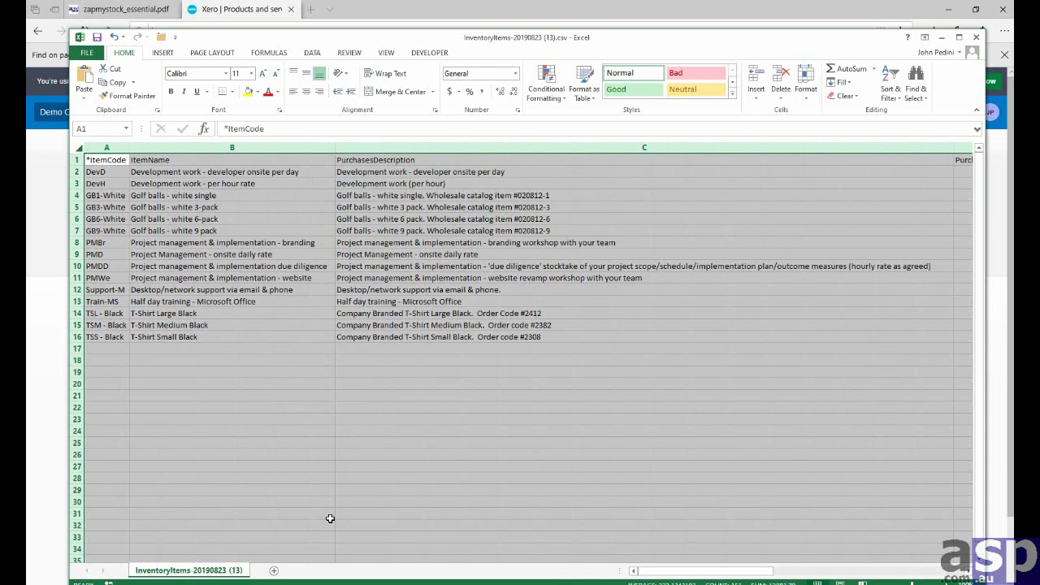
drag(663, 571, 745, 574)
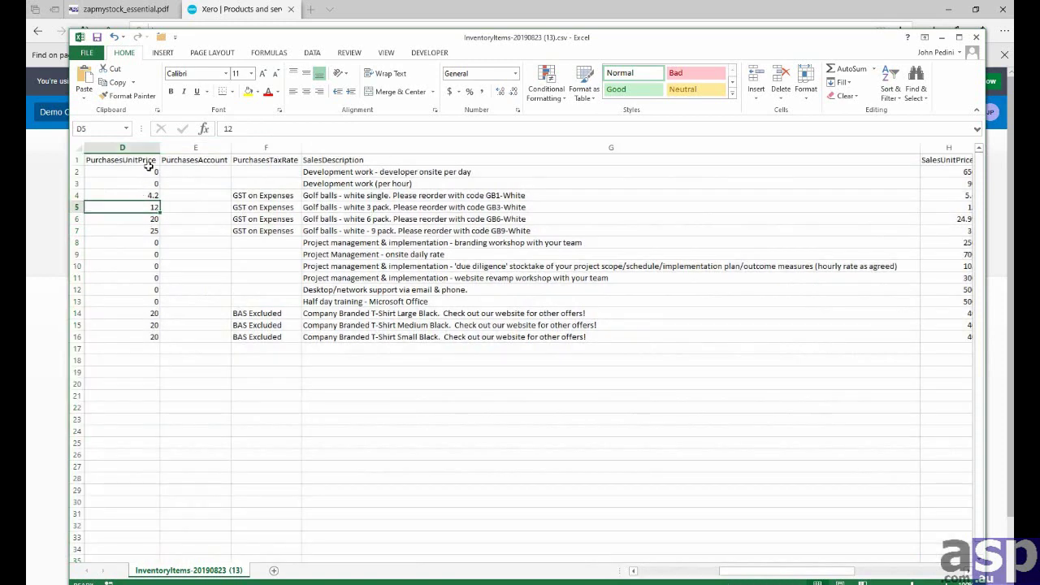
drag(146, 163, 149, 327)
click(167, 370)
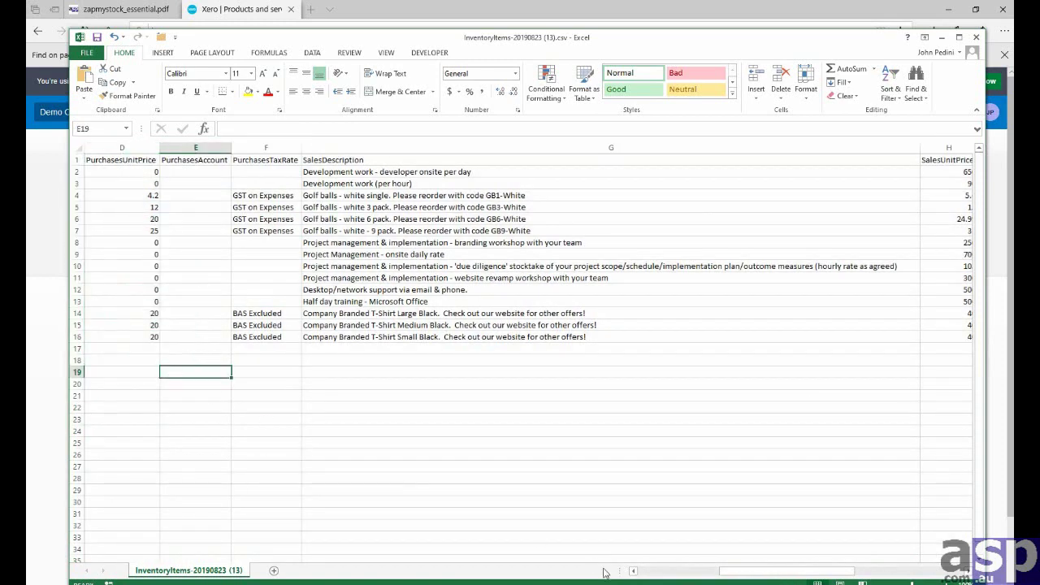
Step: Minimize the browser and move the Excel workbook window lower on the desktop
drag(724, 573, 662, 573)
click(946, 9)
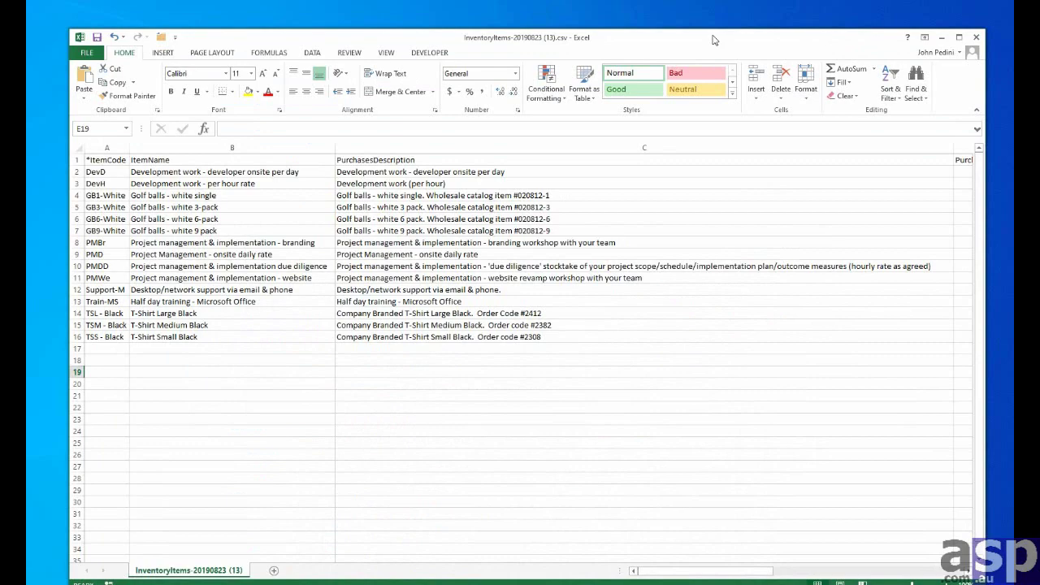
drag(714, 37, 561, 177)
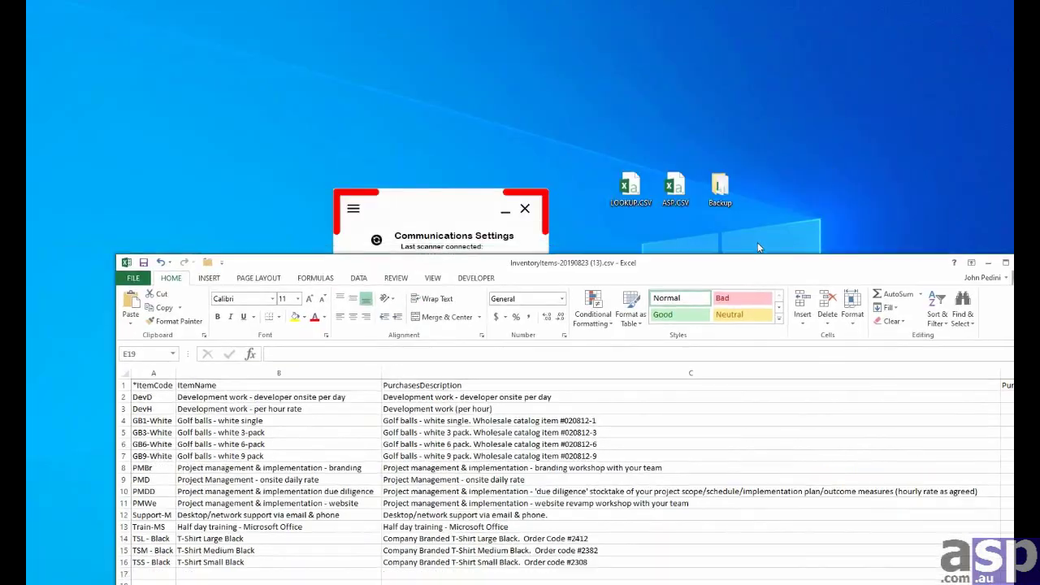
Step: Open ASP.CSV from the desktop and arrange it alongside the InventoryItems window
click(673, 188)
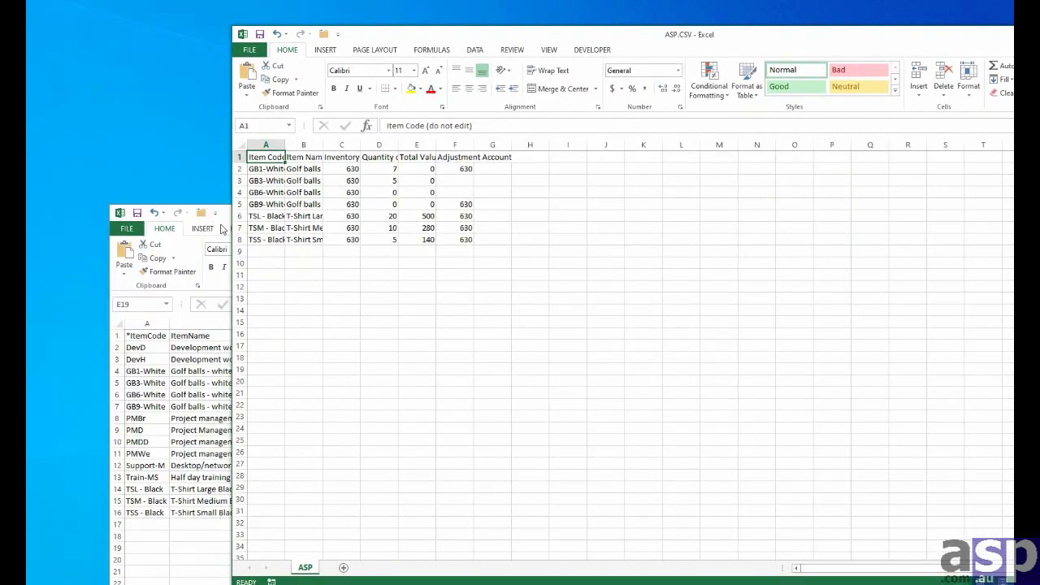
drag(210, 212, 213, 51)
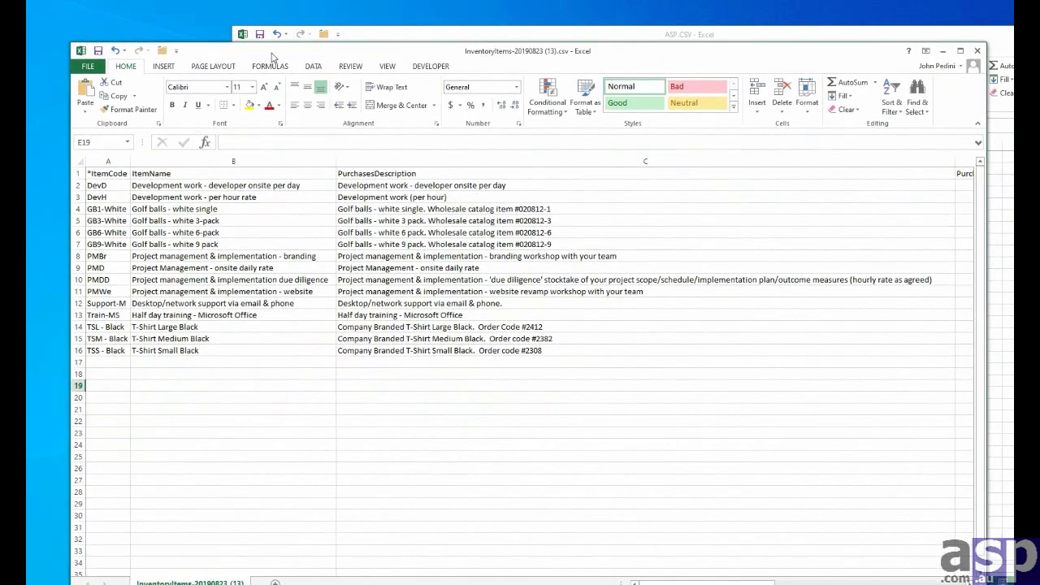
click(363, 37)
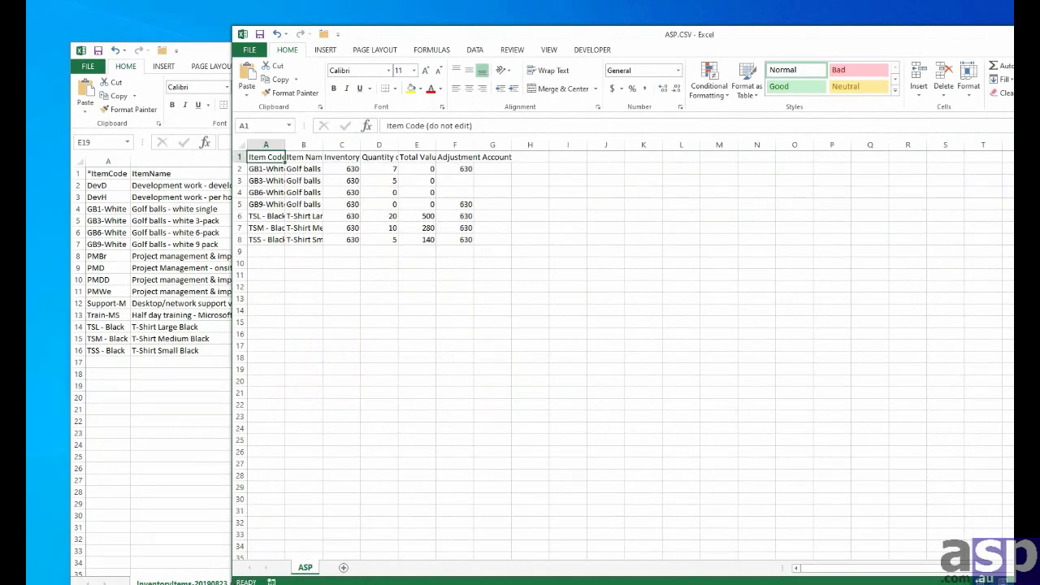
click(191, 55)
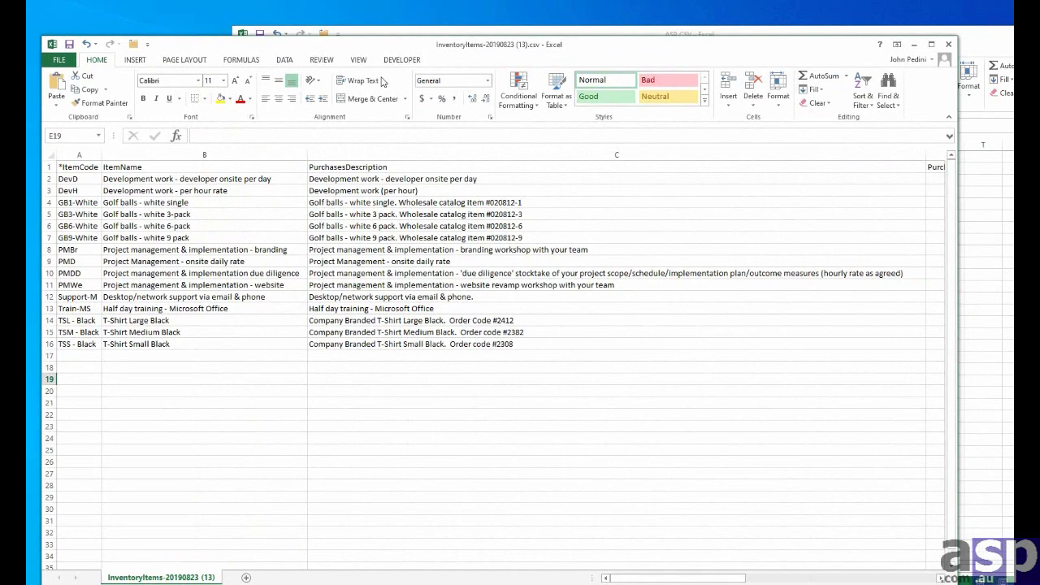
click(426, 35)
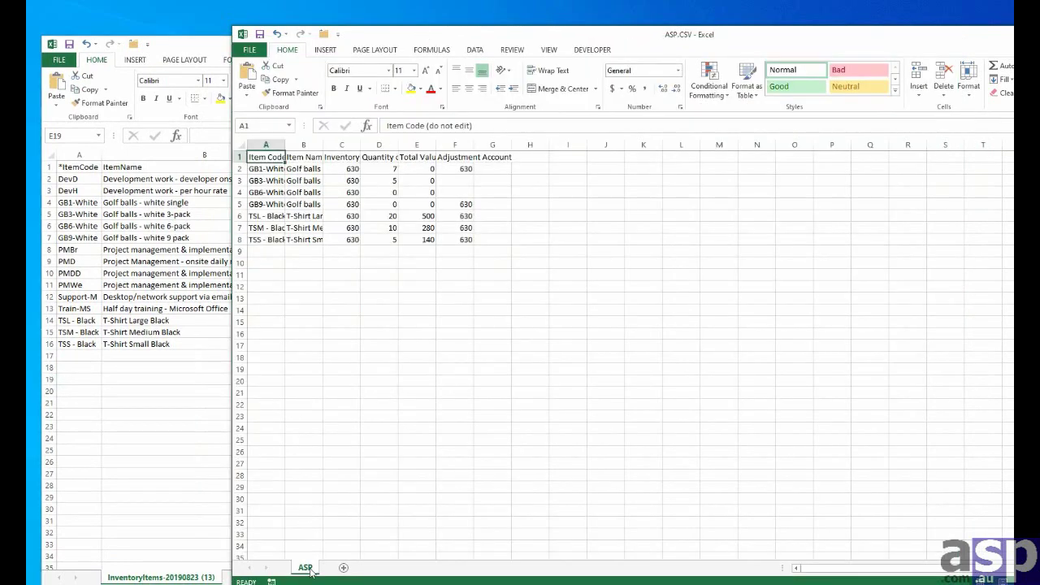
drag(225, 578, 224, 578)
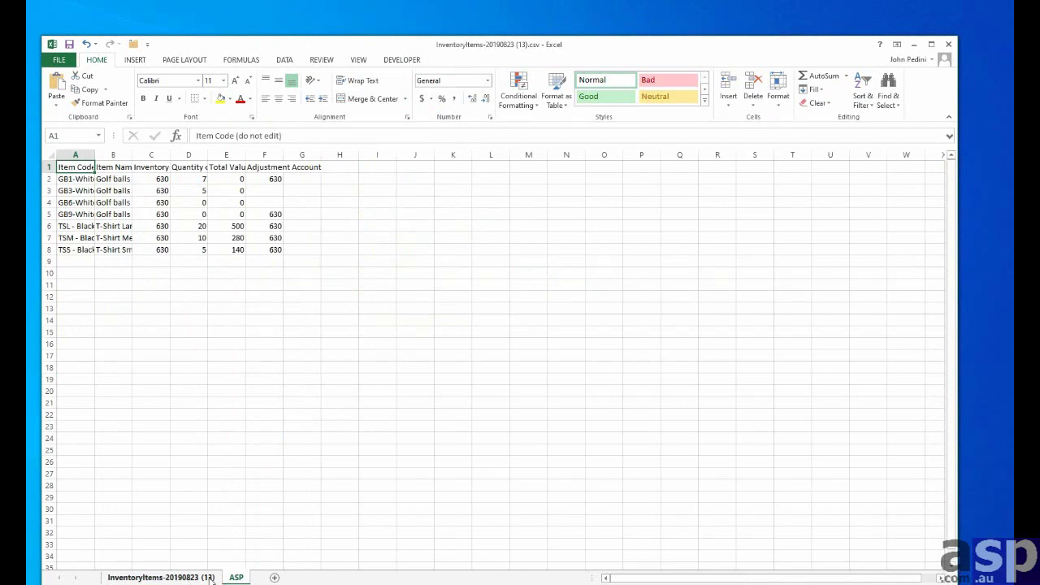
click(203, 578)
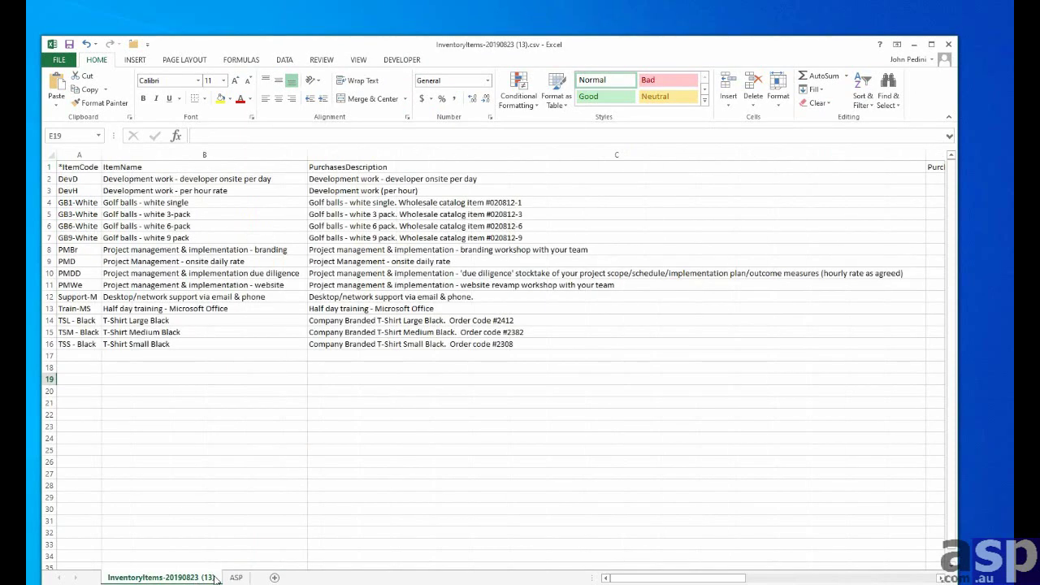
click(236, 578)
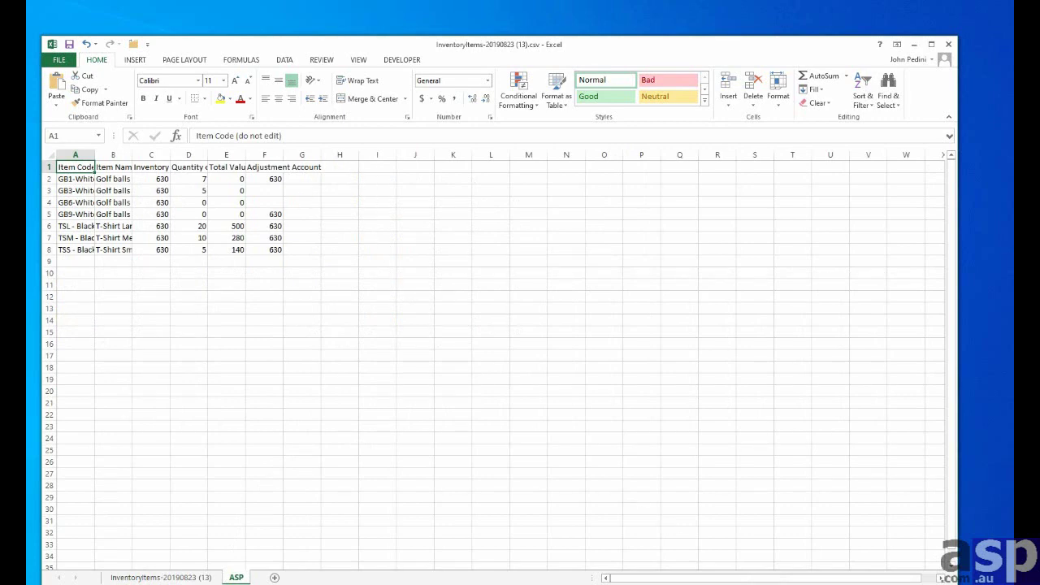
Step: Move the Notepad window over the sheet and select the full VLOOKUP formula text
key(alt+Tab)
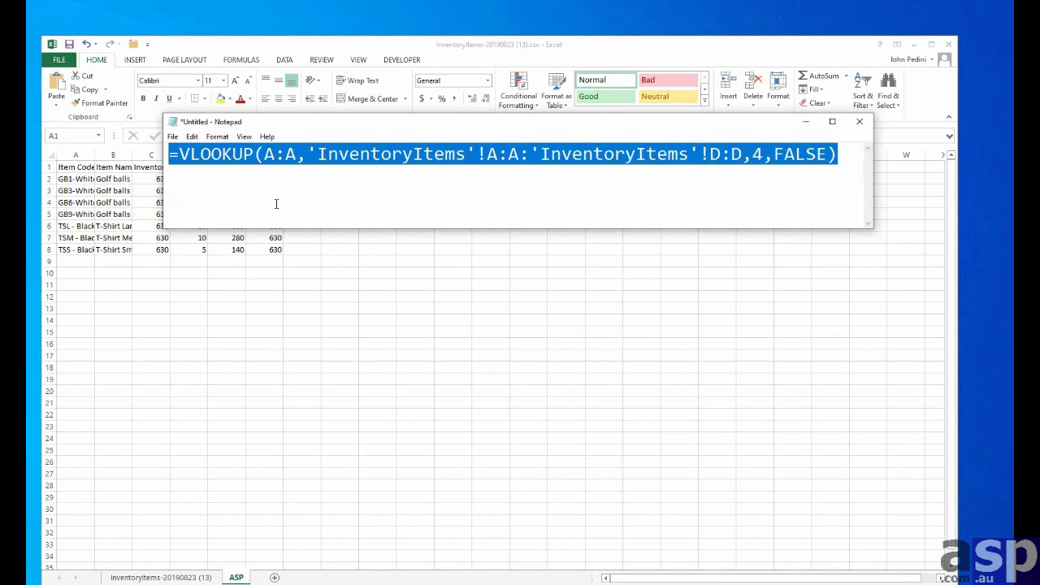
click(277, 204)
drag(280, 123, 253, 291)
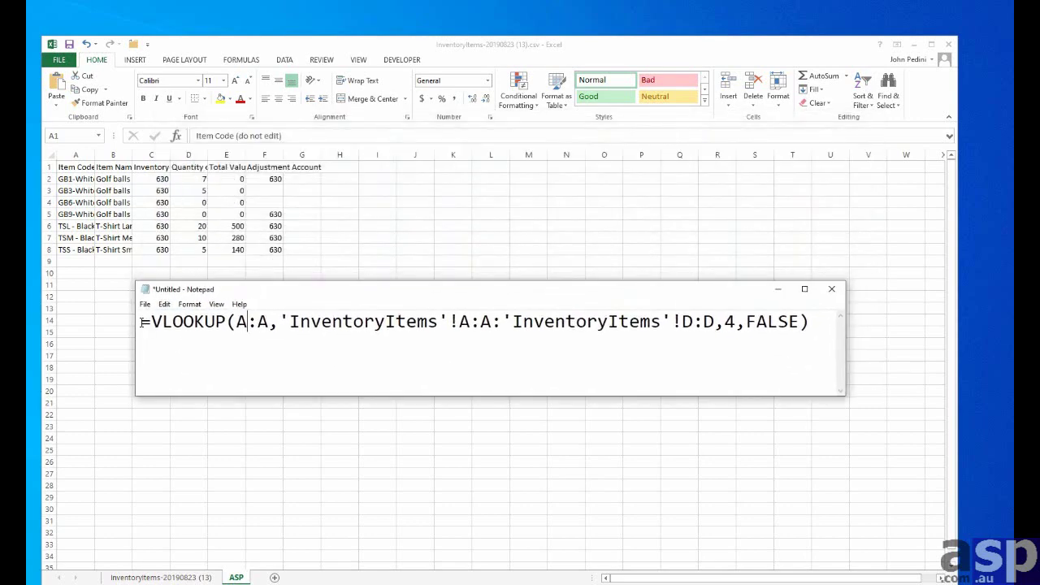
drag(142, 323, 809, 344)
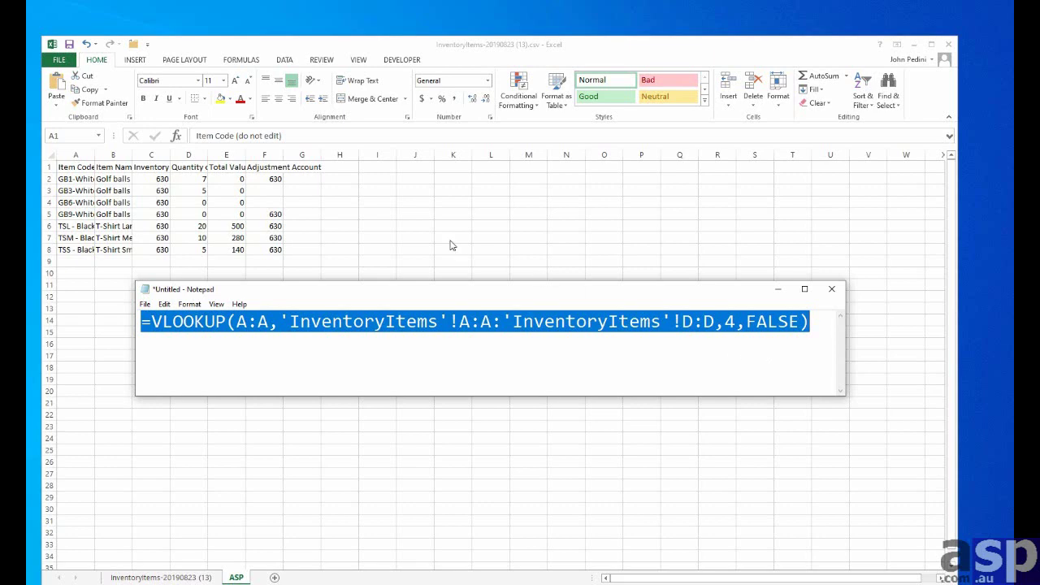
key(alt+Tab)
click(379, 176)
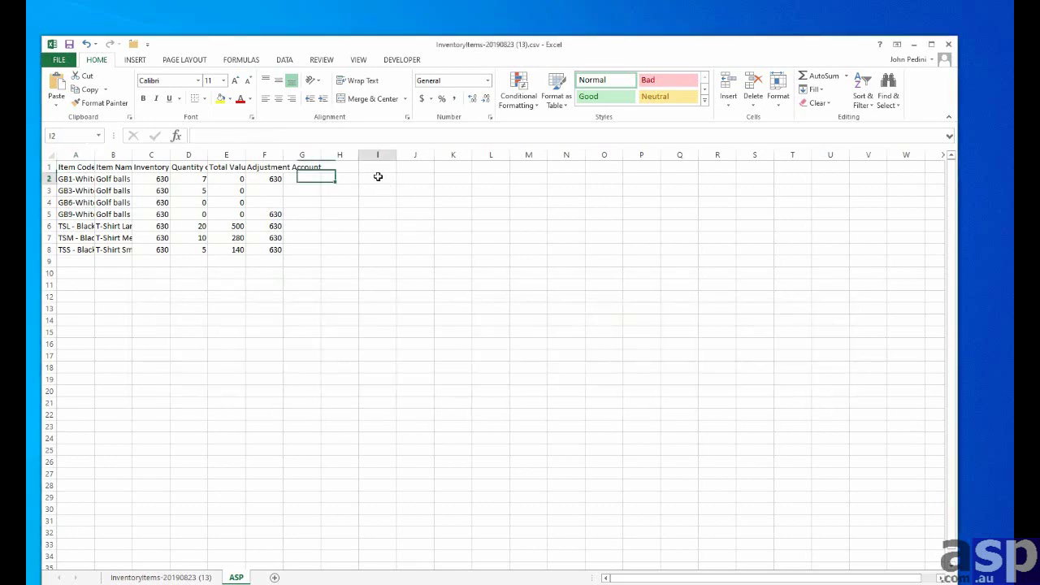
click(328, 136)
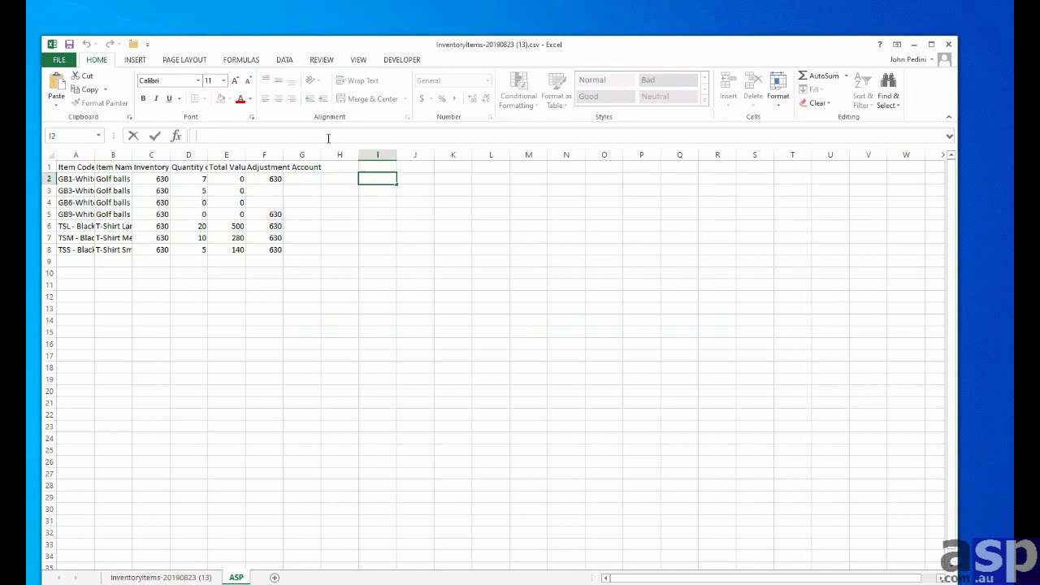
text(=VLOOKUP(A:A,'InventoryItems'!A:A,'InventoryItems'!D:D,4,FALSE))
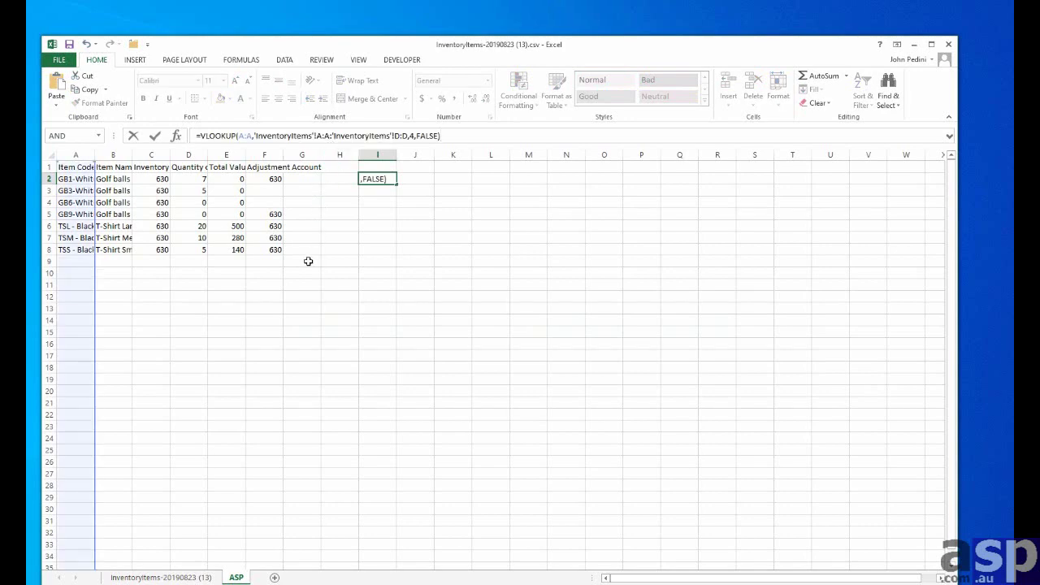
click(259, 135)
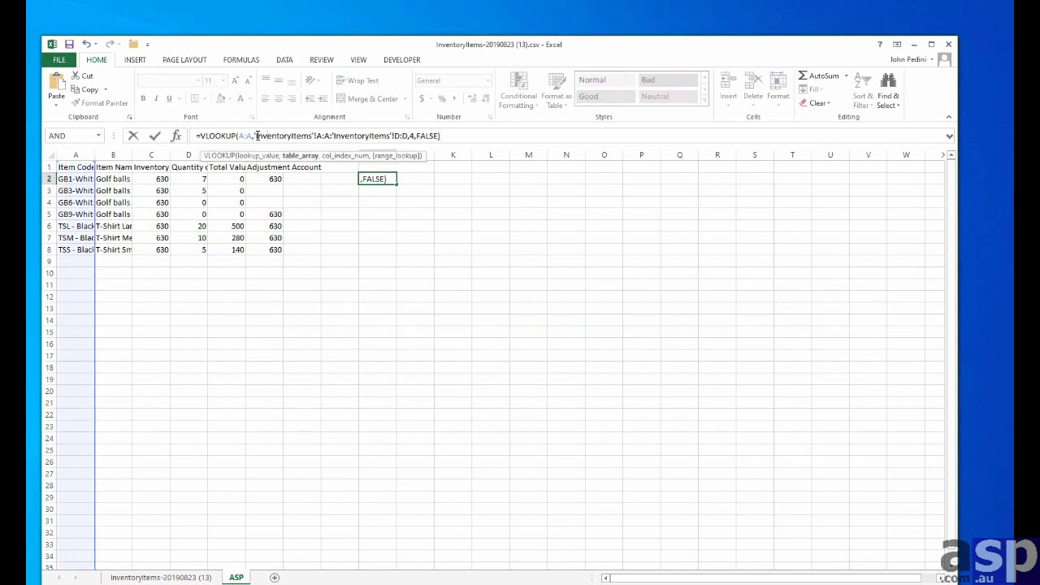
drag(259, 136, 307, 138)
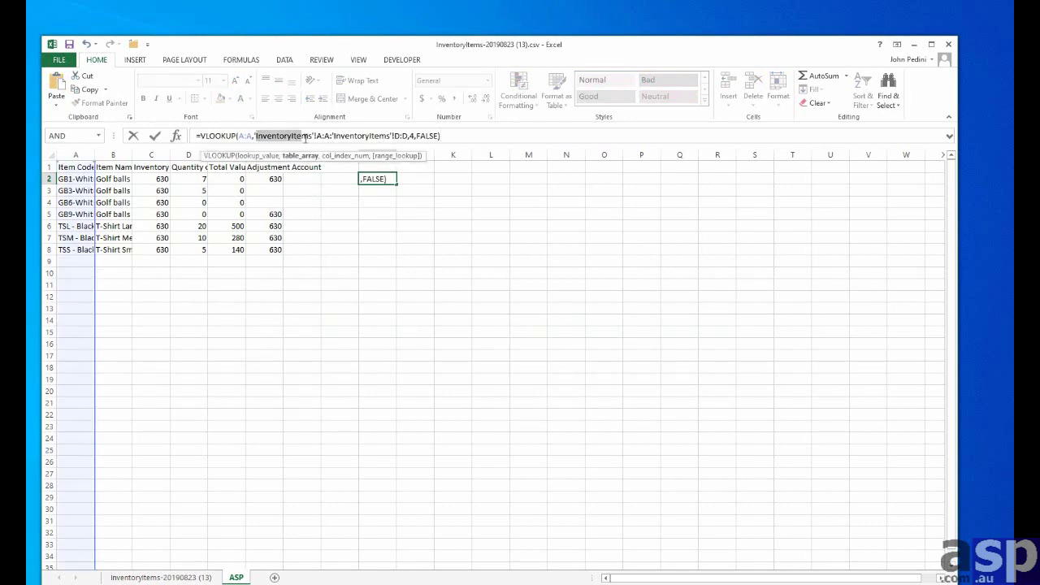
click(172, 579)
click(308, 136)
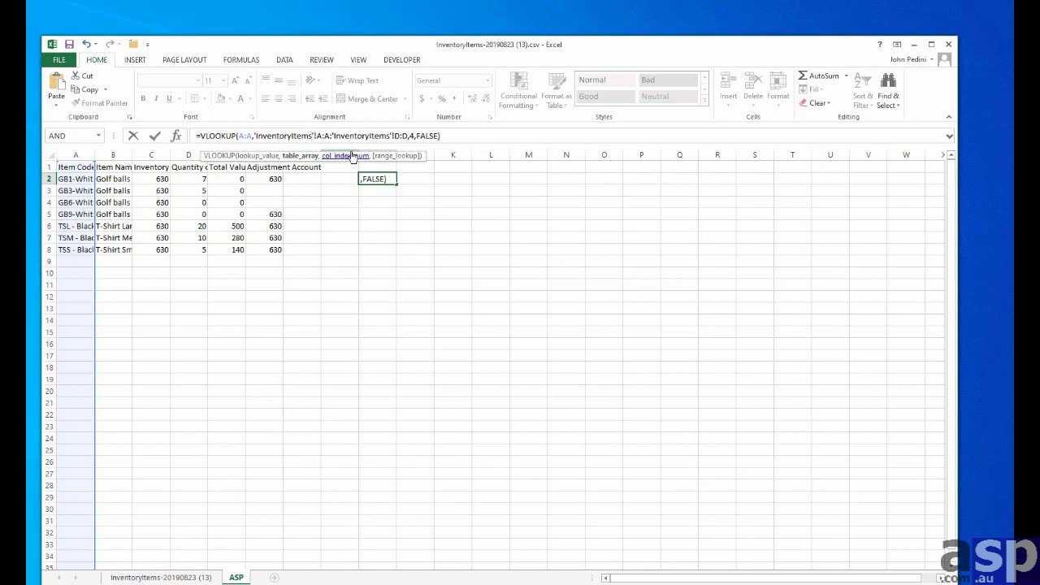
text(-)
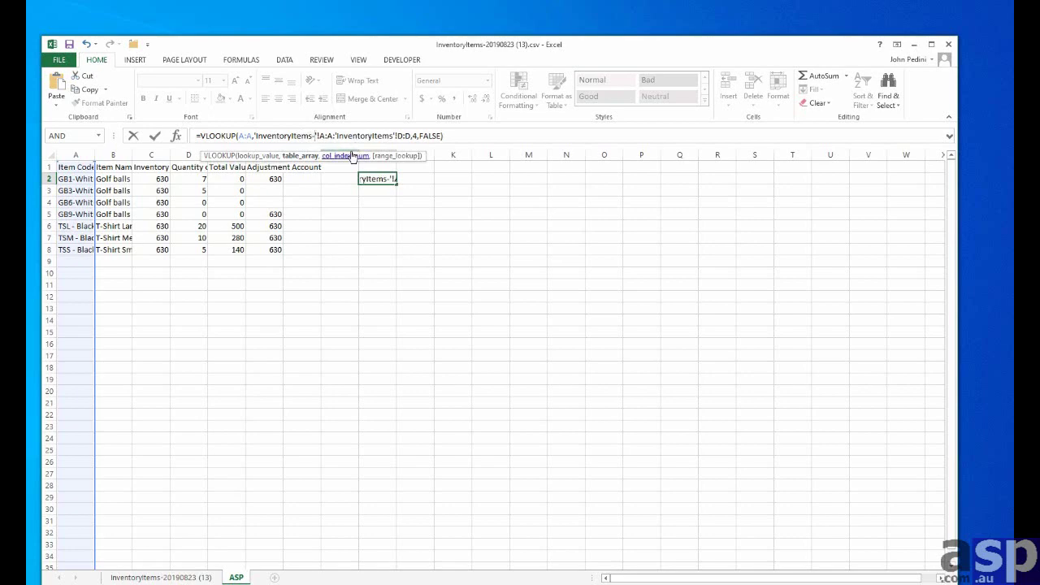
text(20)
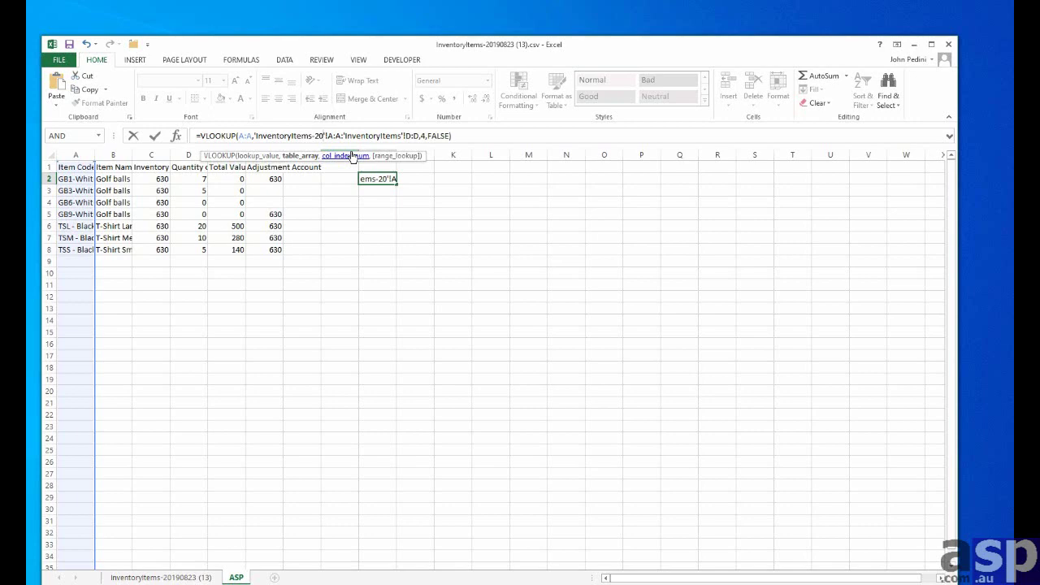
text(1)
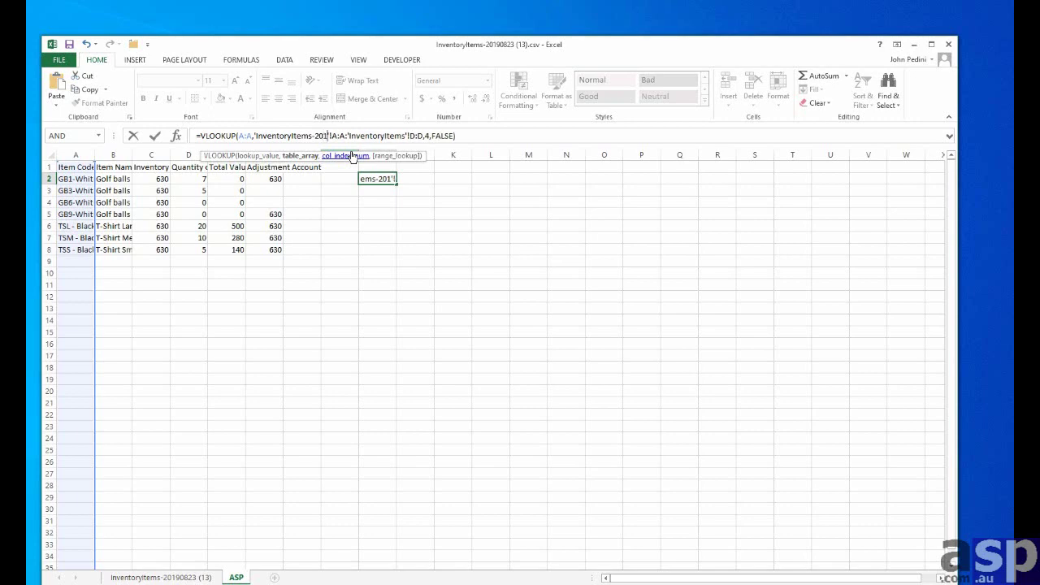
text(9)
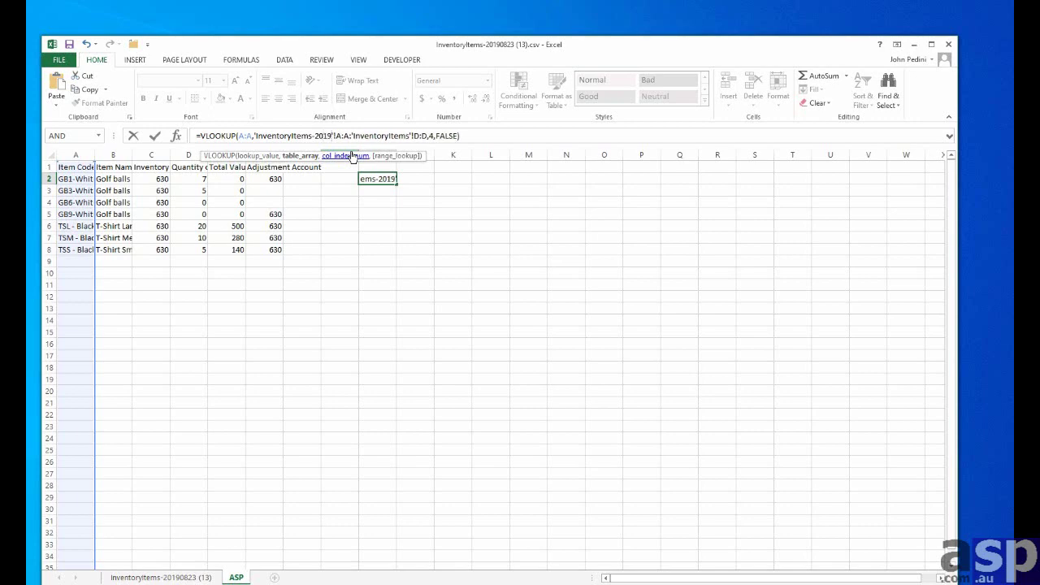
text(0)
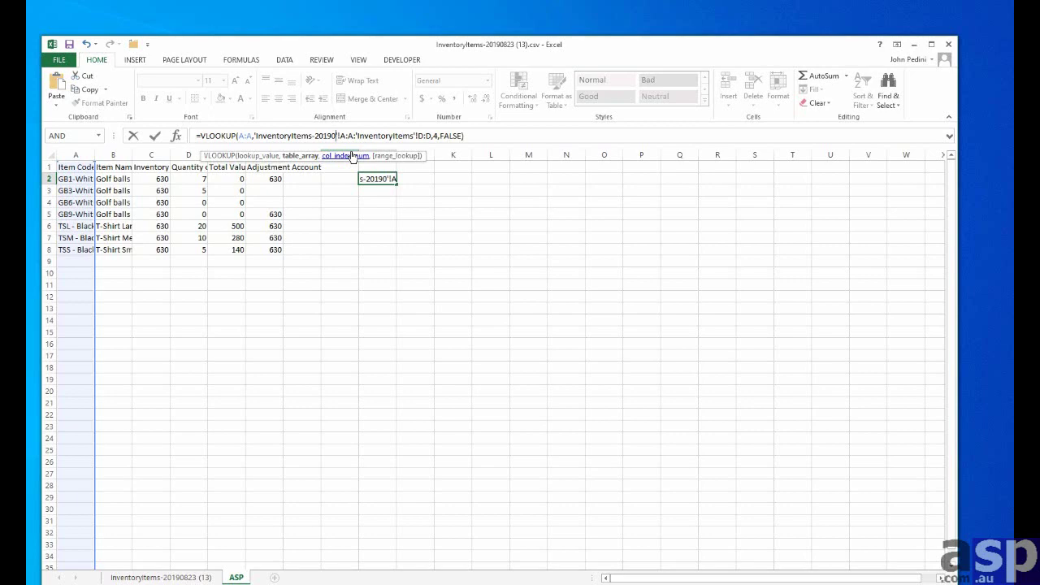
text(823)
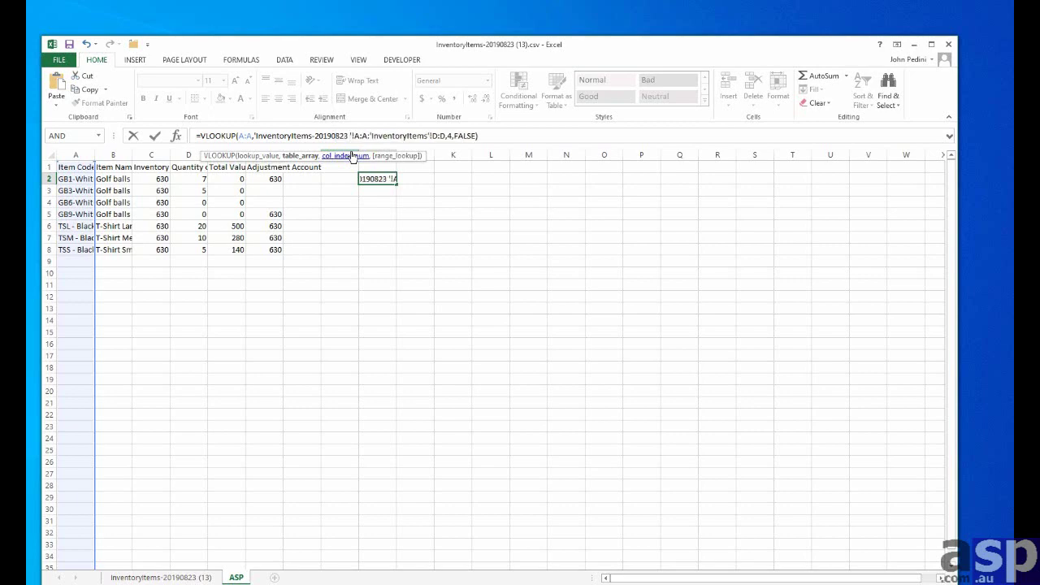
text( (13)
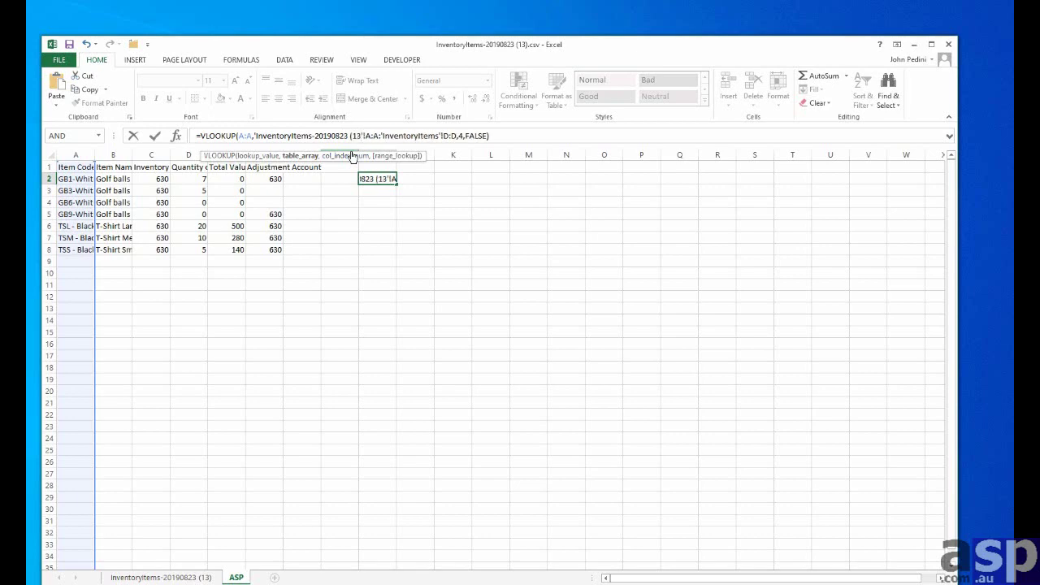
text())
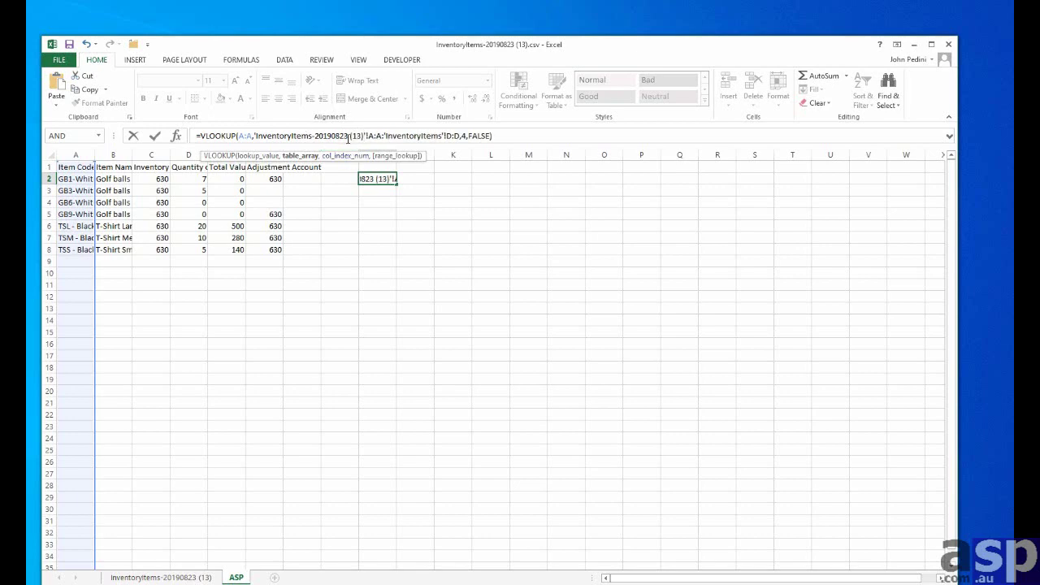
Step: Copy the corrected sheet name over the second reference and commit the formula in I2
drag(362, 138, 350, 140)
click(258, 138)
drag(255, 138, 364, 138)
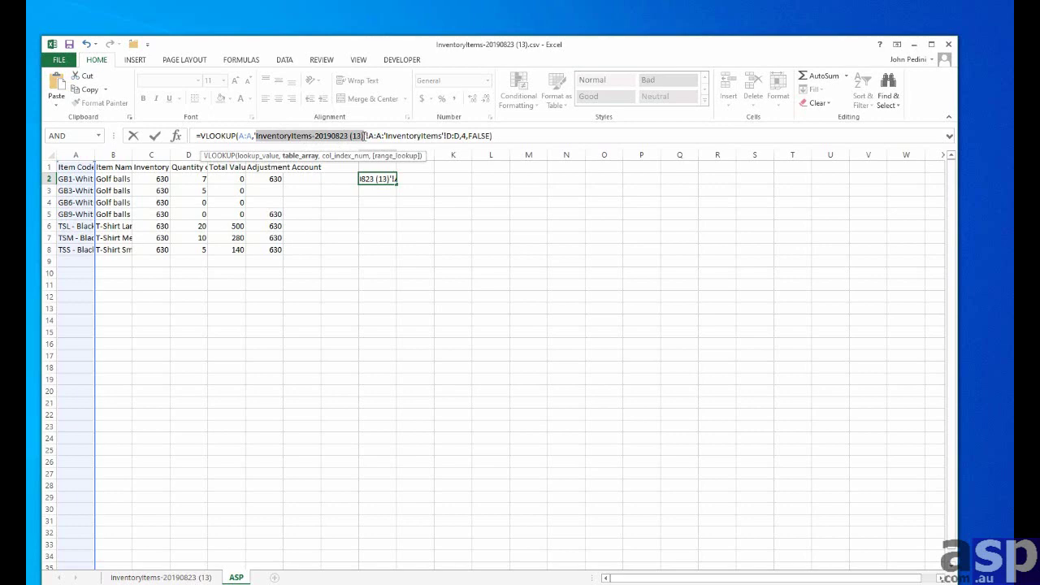
click(388, 136)
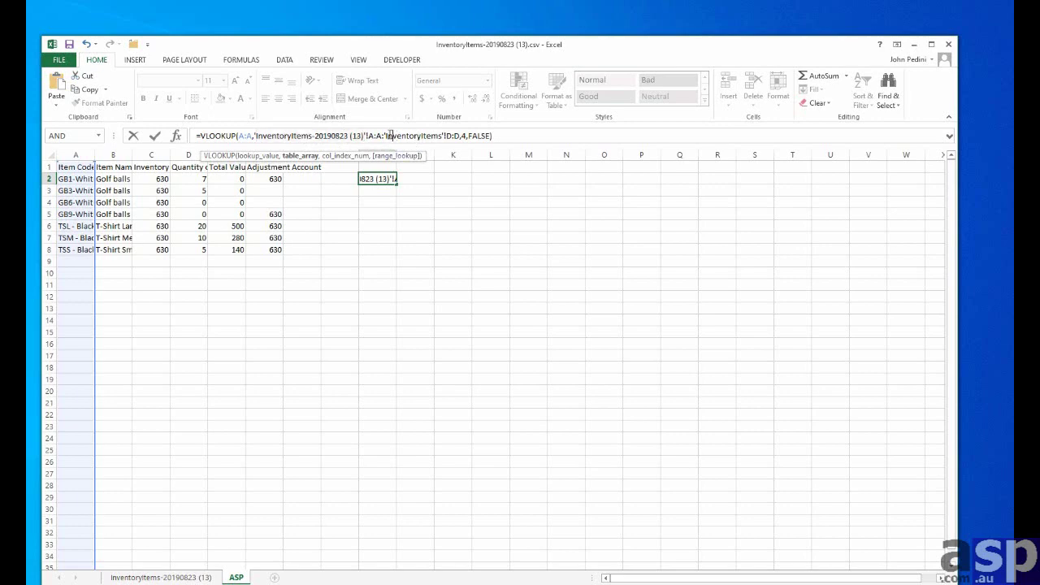
mouse_move(392, 135)
mouse_down()
mouse_move(423, 136)
mouse_move(378, 132)
mouse_up()
drag(387, 136, 448, 135)
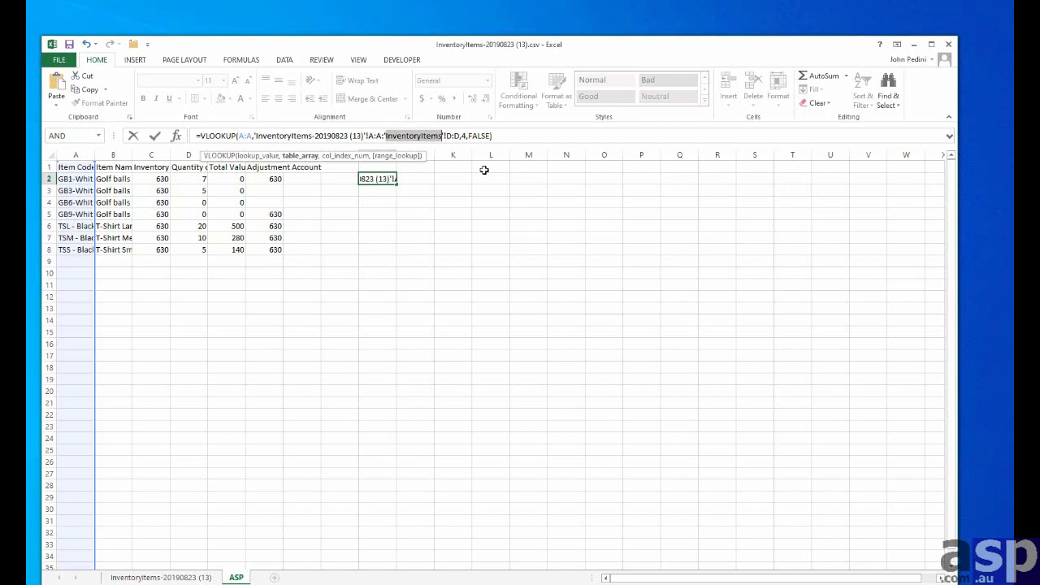
text(InventoryItems-20190823 (13)')
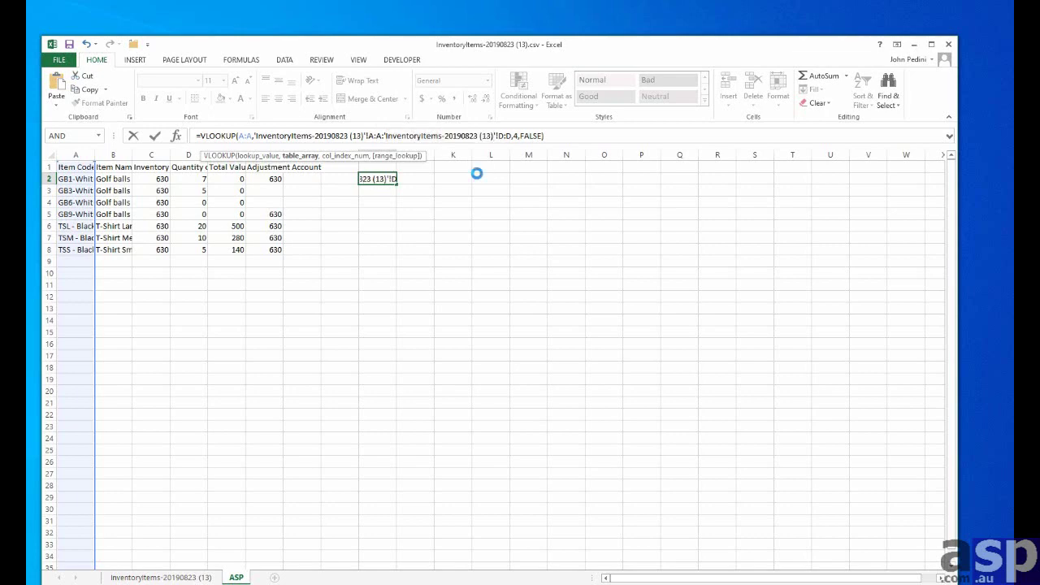
key(ctrl+Return)
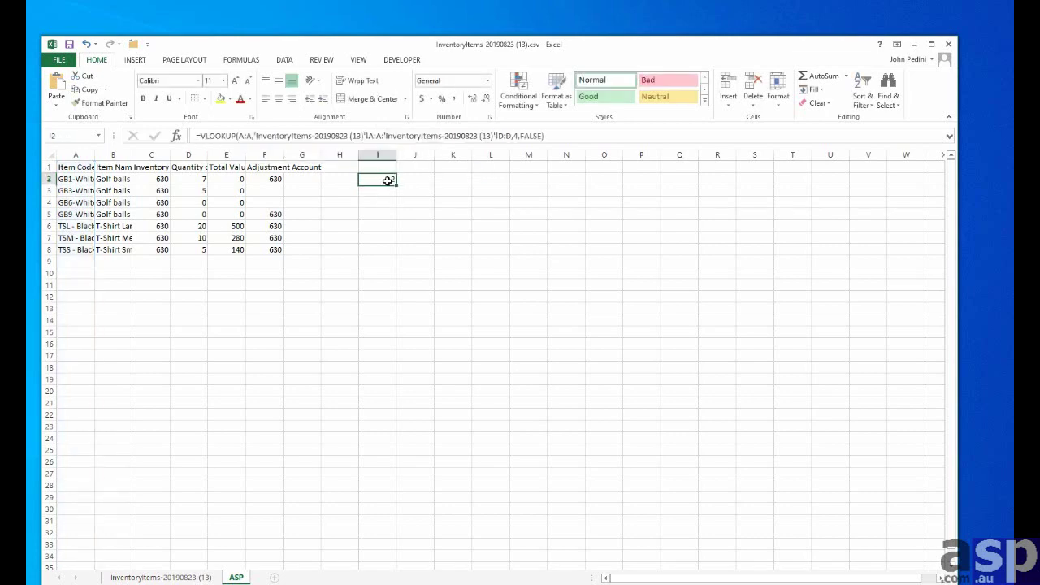
Step: Fill the I2 lookup down to I8, giving costs 4.2, 12, 20, 25, 20, 20, 20
drag(396, 186, 394, 252)
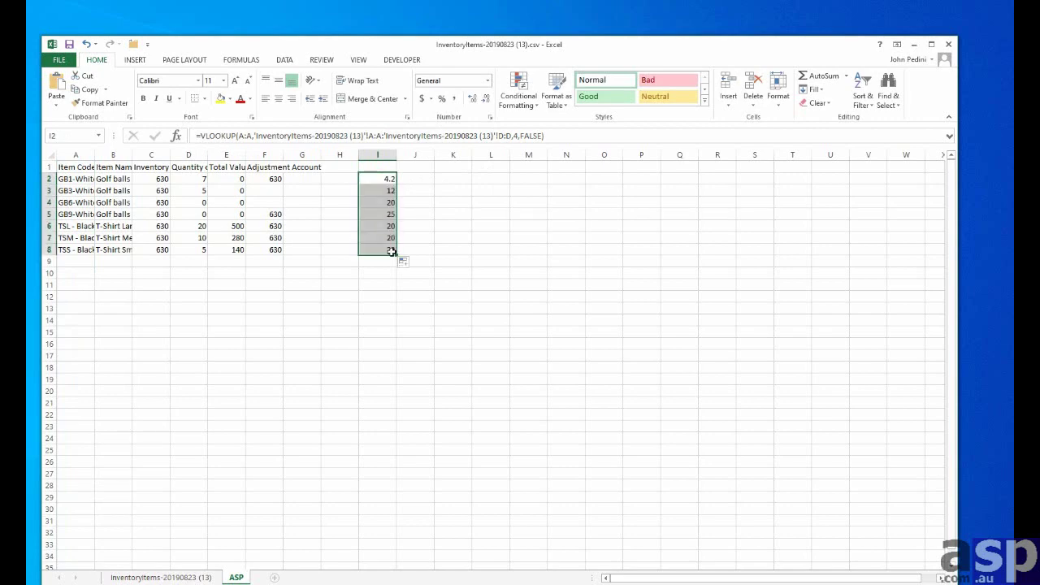
click(436, 190)
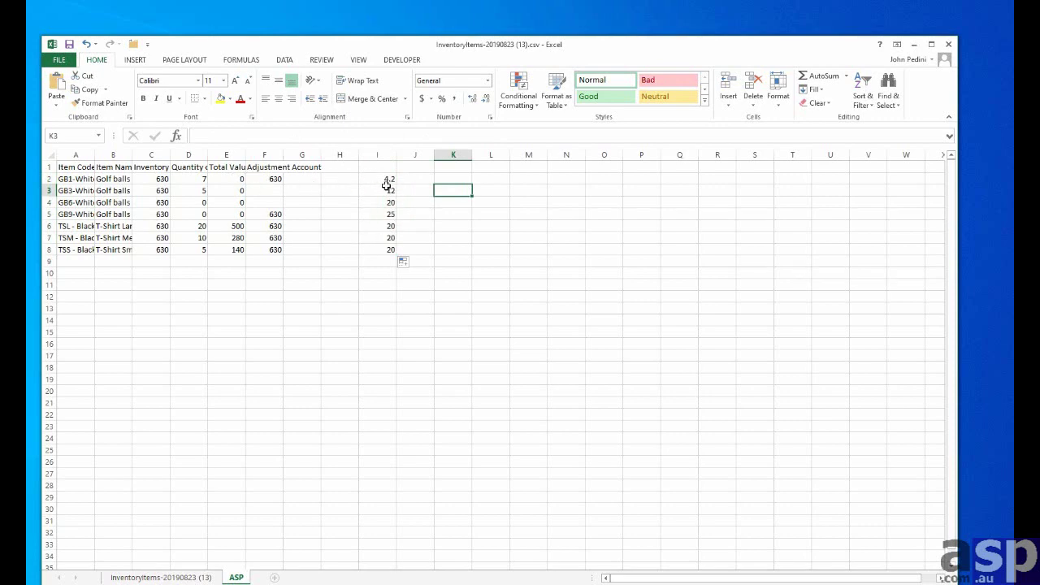
Step: Replace E2 with =I2*D2 and fill it down to E8 (29.4, 60, 0, 0, 400, 200, 100)
click(238, 178)
click(242, 137)
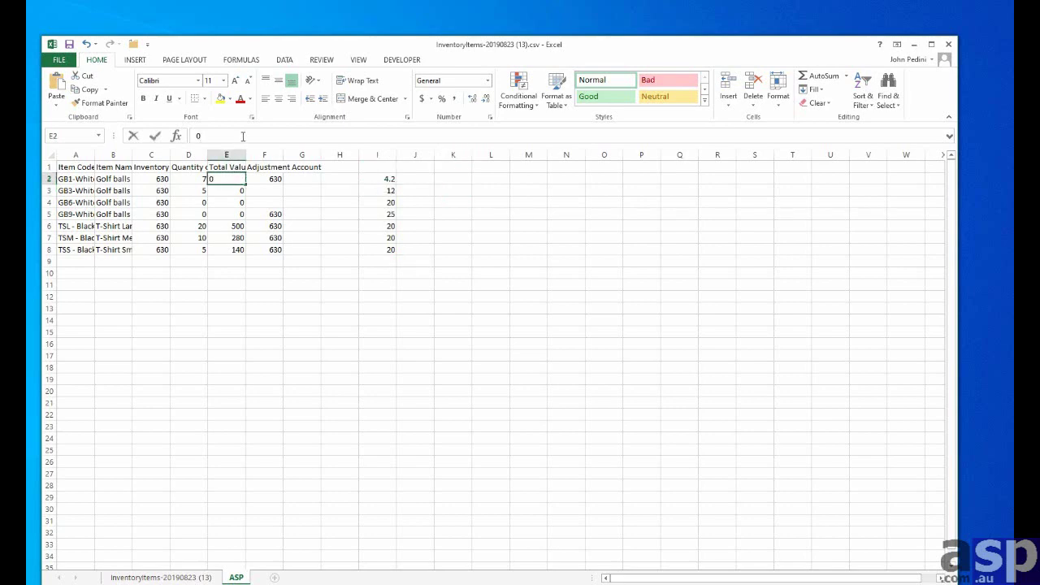
drag(242, 138, 175, 138)
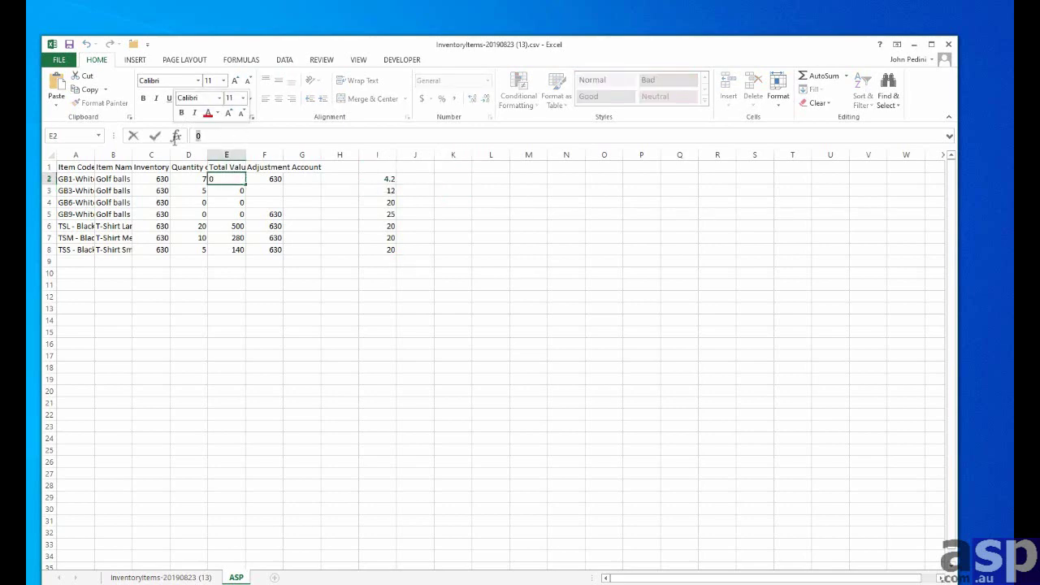
text(=)
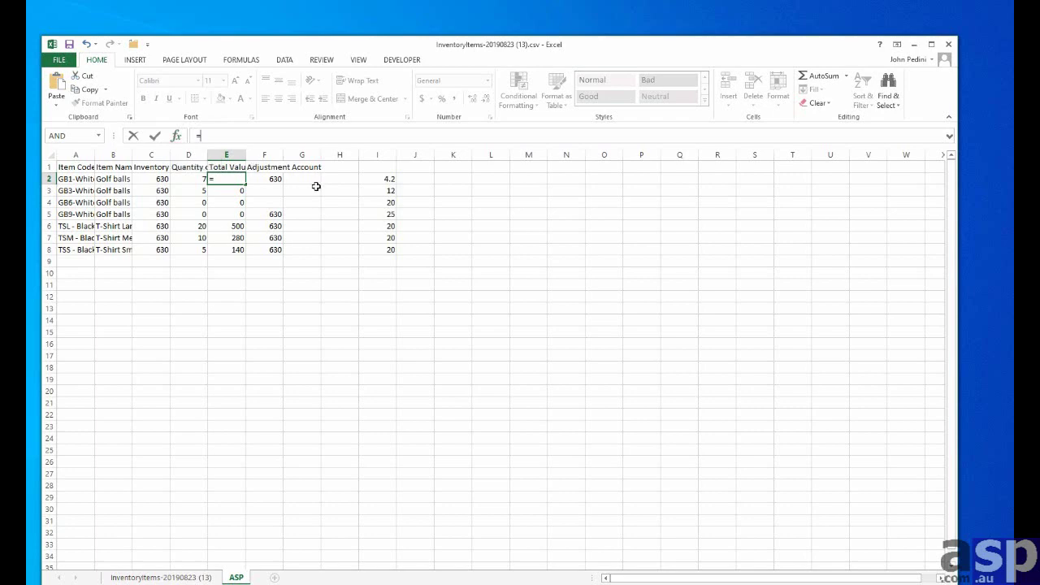
click(377, 178)
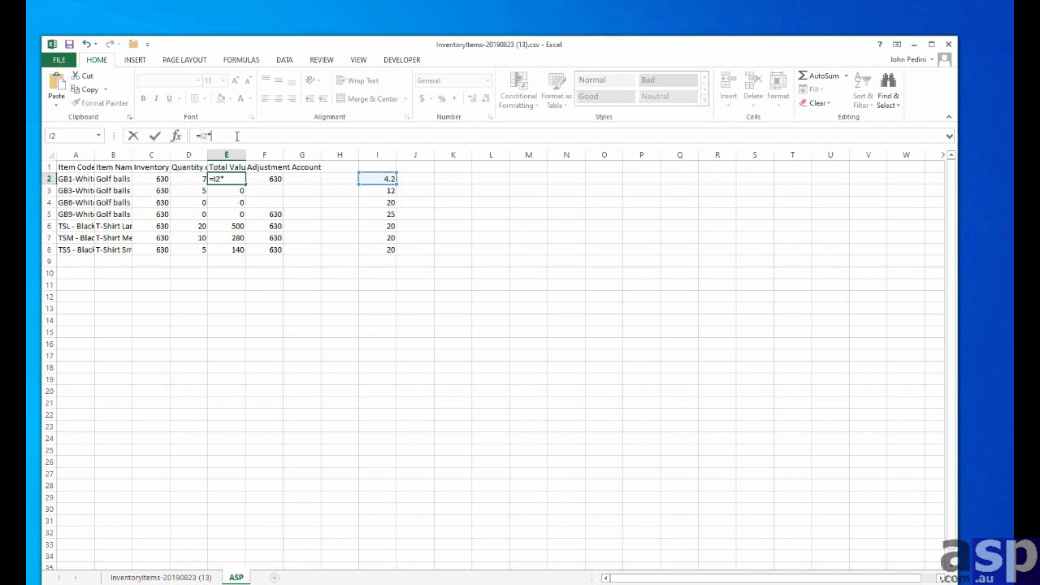
click(200, 179)
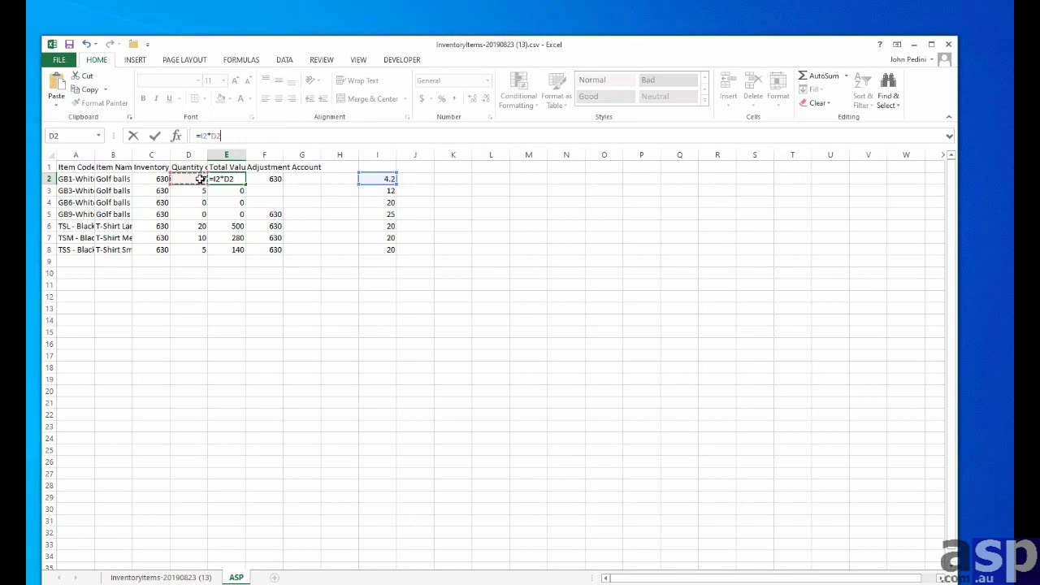
key(Return)
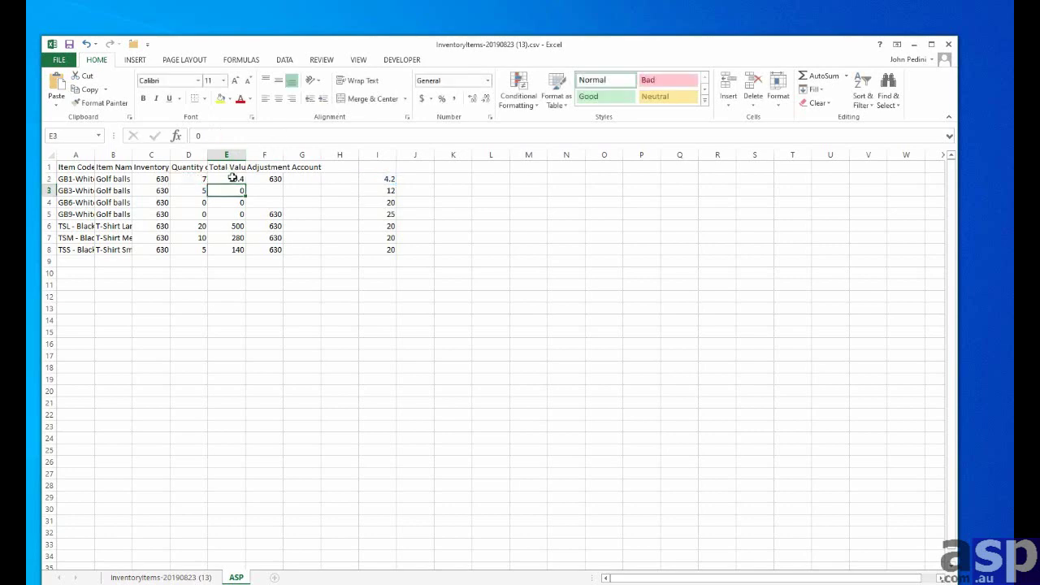
click(235, 179)
drag(244, 183, 243, 253)
click(276, 342)
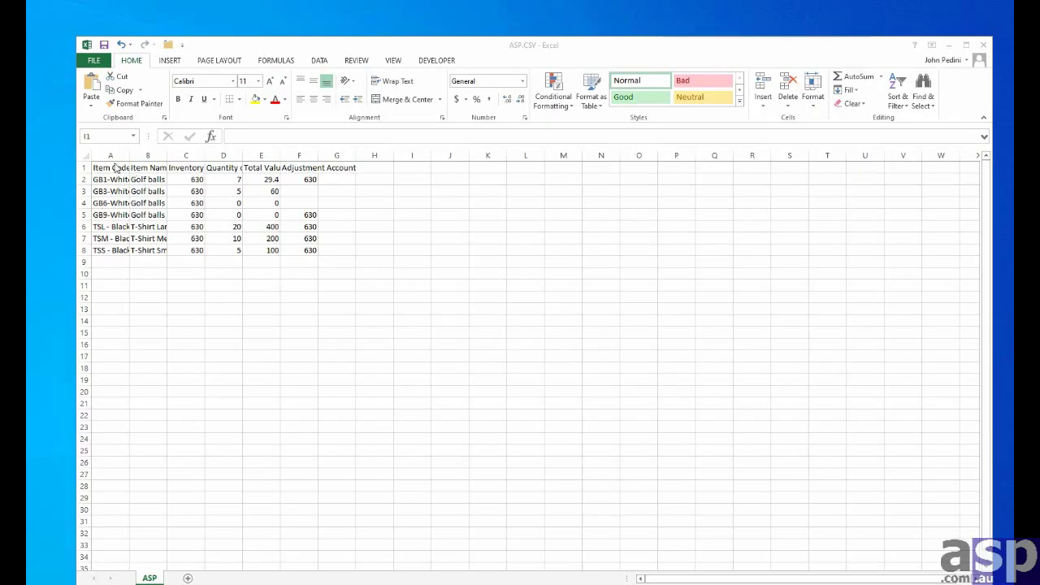
Step: Autofit column A so the item codes fit
key(ctrl+space)
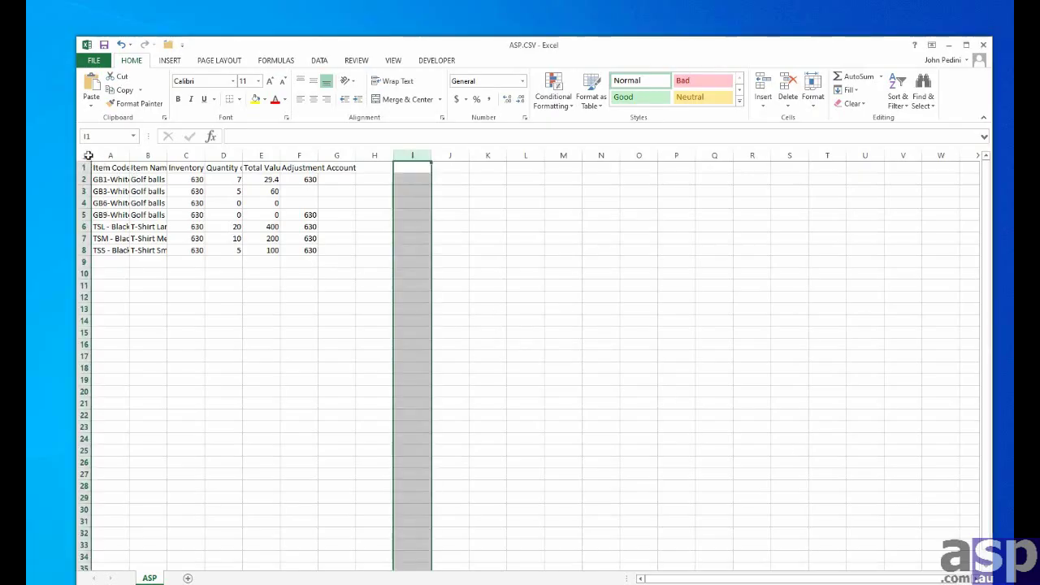
double_click(130, 155)
click(376, 272)
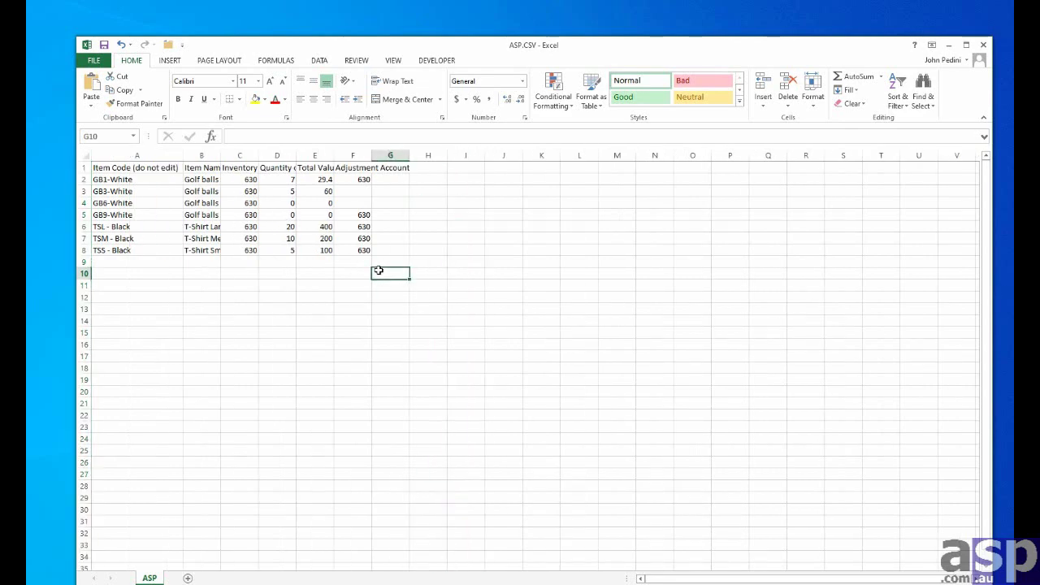
Step: Enter Adjustment Account 630 in the blank cells F3 and F4
click(357, 194)
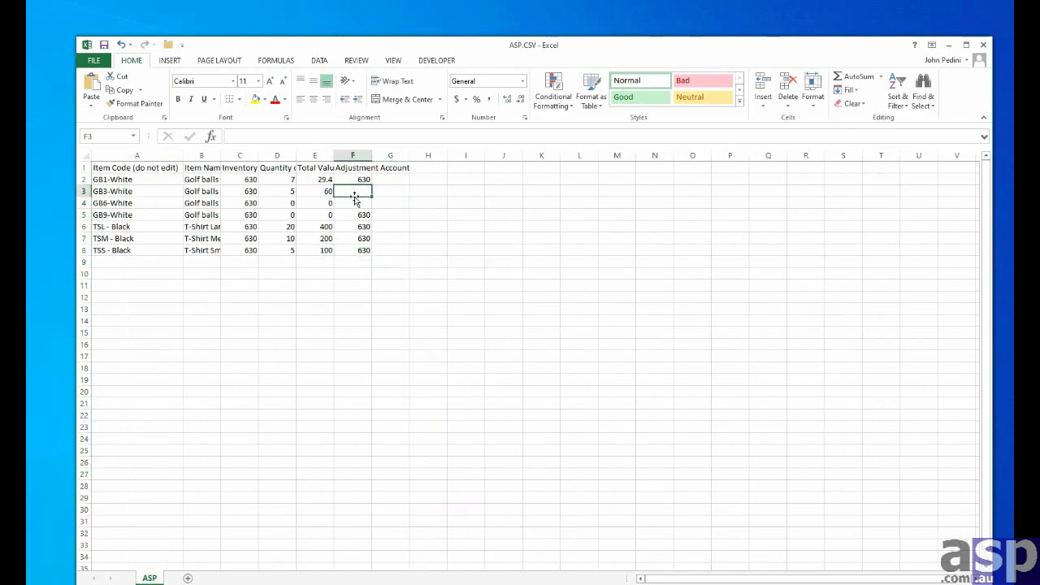
text(630)
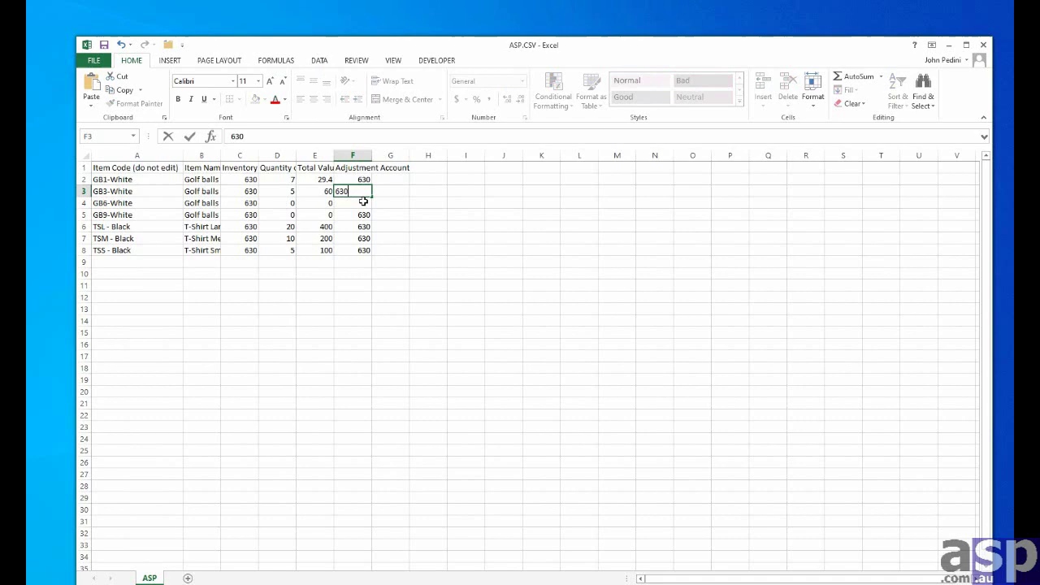
key(Return)
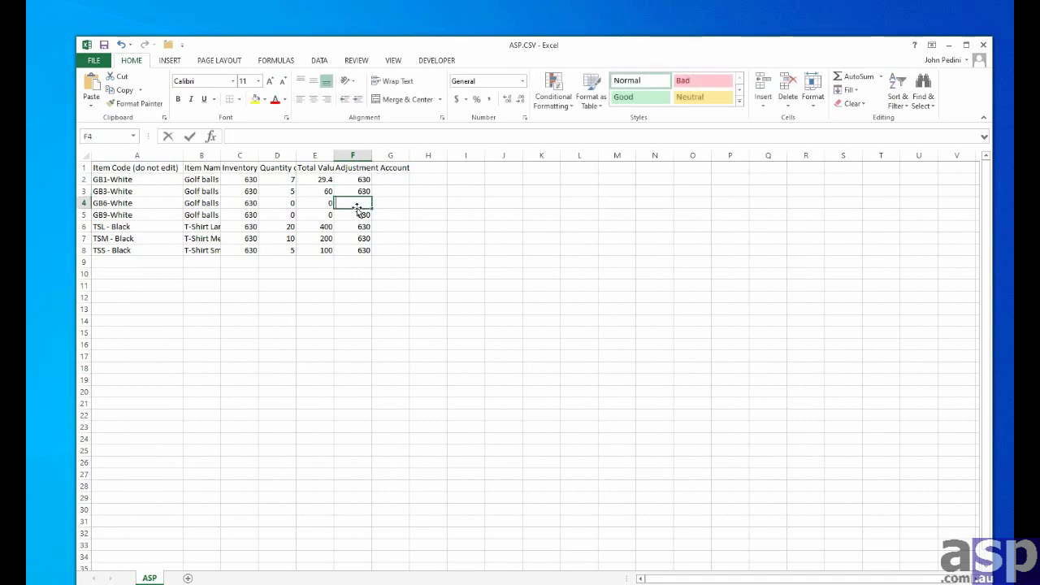
text(630)
click(440, 228)
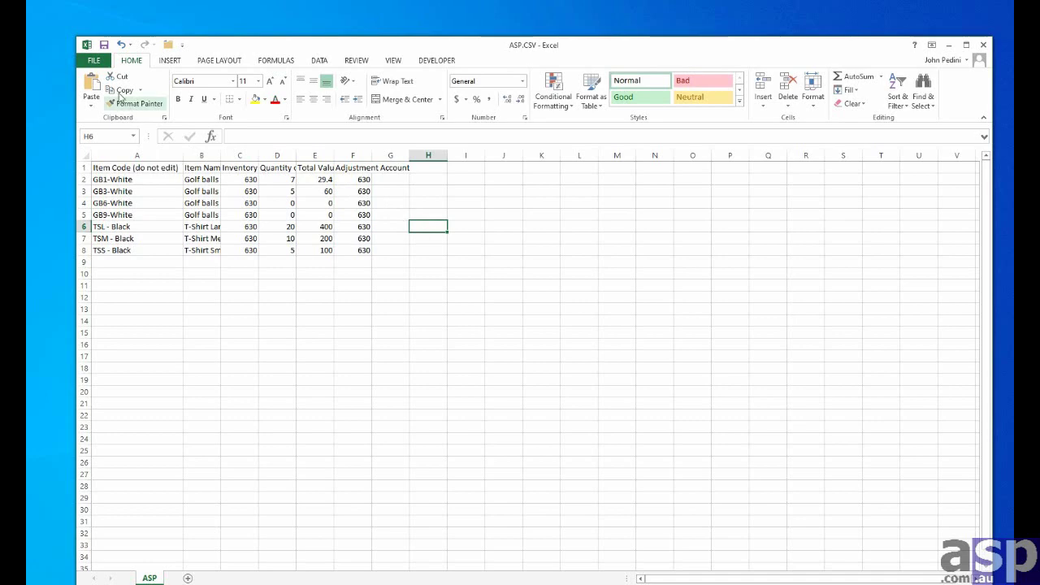
Step: Save ASP.CSV keeping CSV format, then close Excel without saving again
click(95, 62)
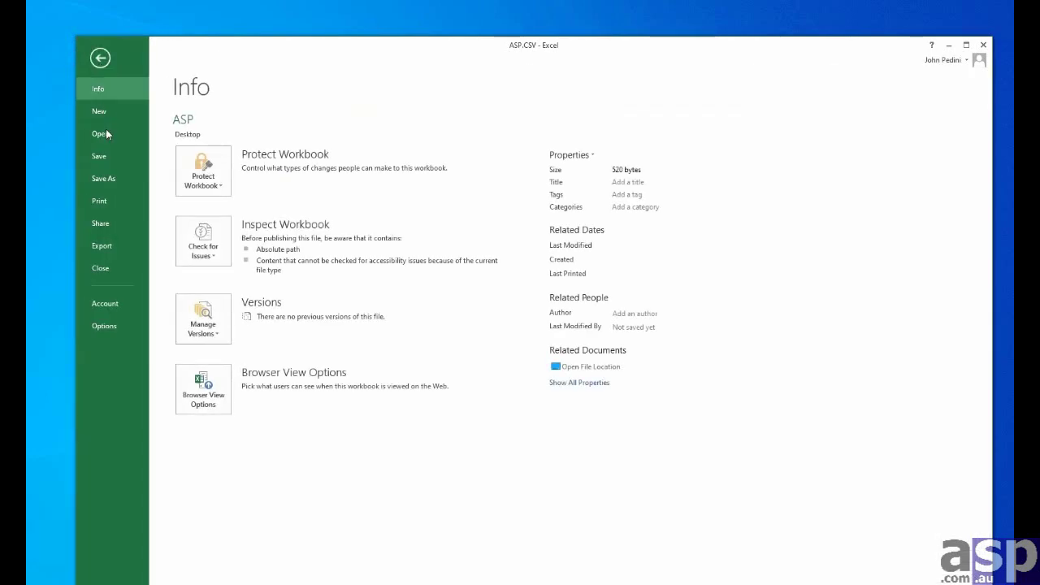
click(106, 154)
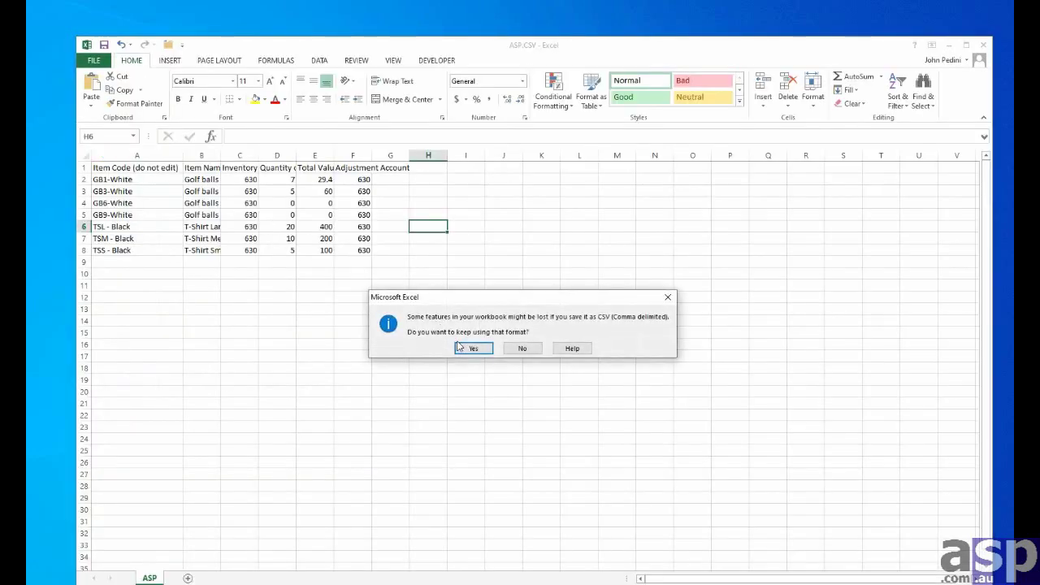
click(461, 347)
click(984, 45)
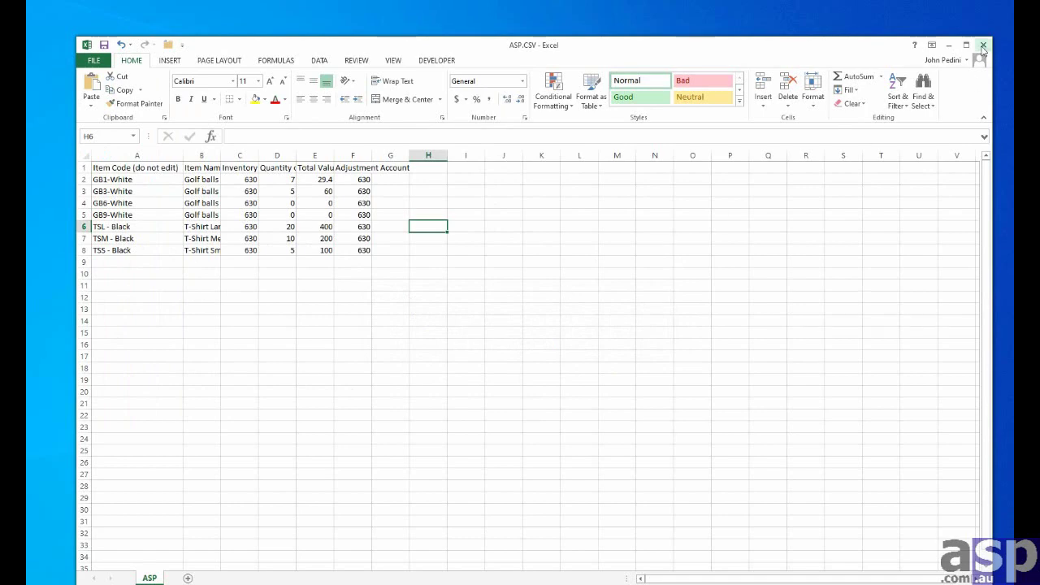
click(522, 329)
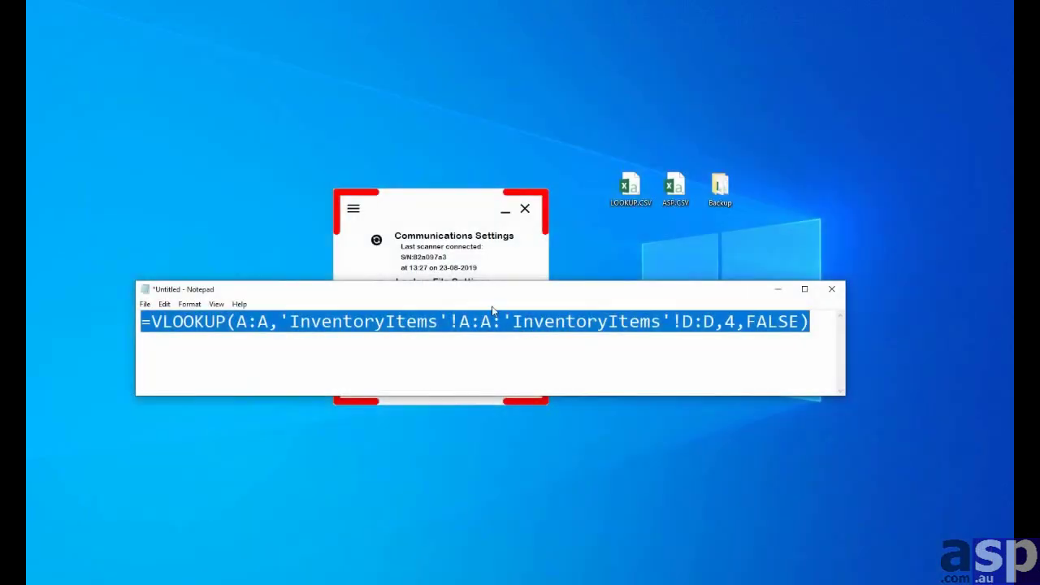
Step: Close Notepad and open Xero's inventory Import Opening Balances, dated 30 Jun 2014, at the upload step
click(777, 289)
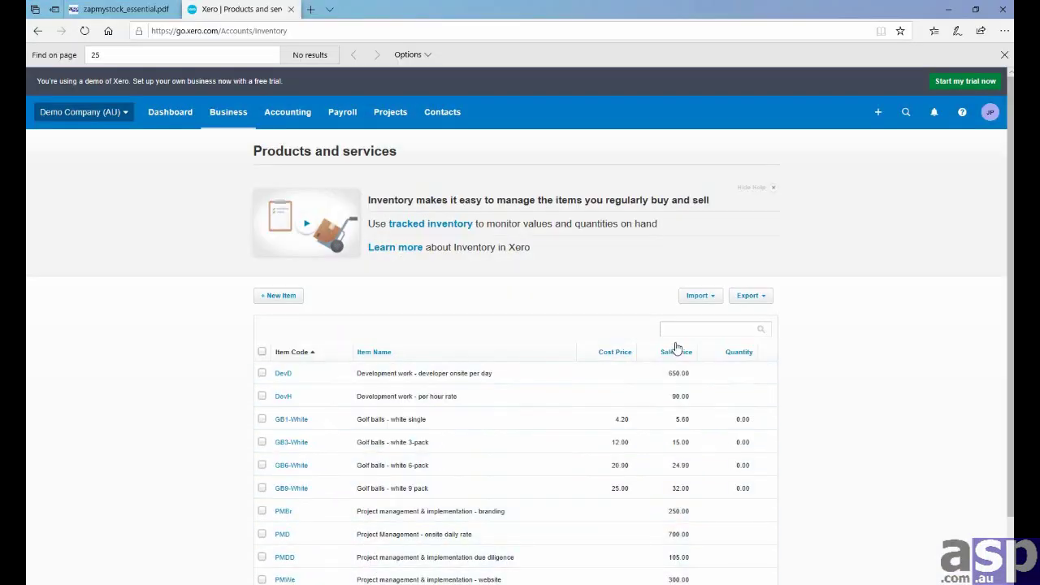
click(712, 301)
click(701, 338)
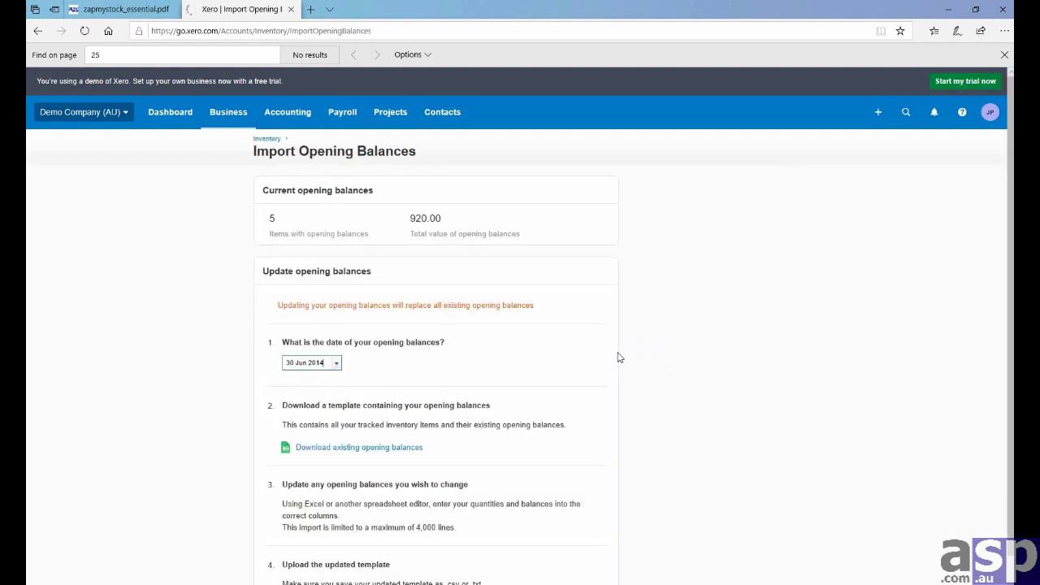
scroll(553, 356, down, 1)
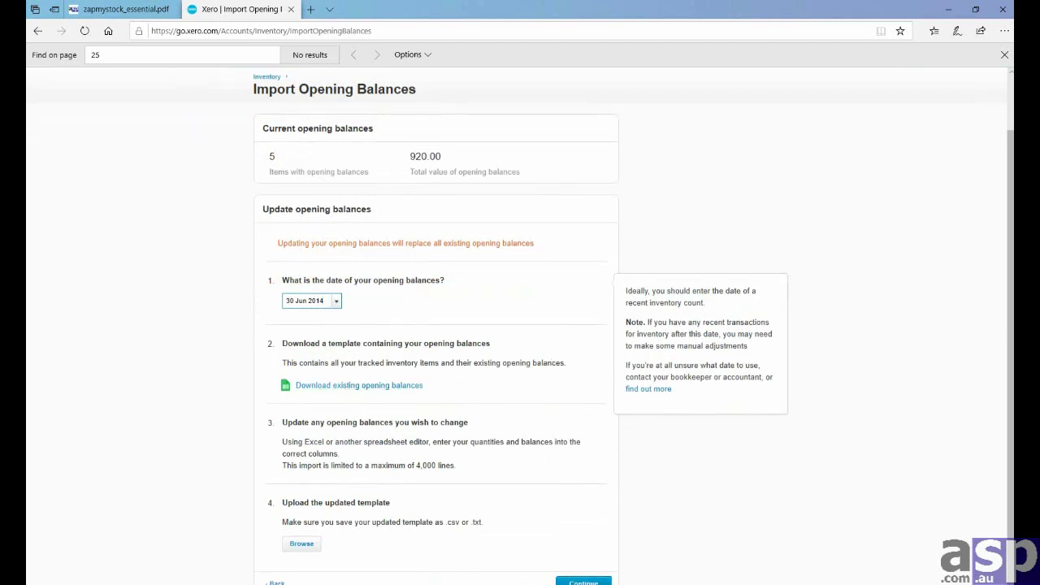
click(583, 581)
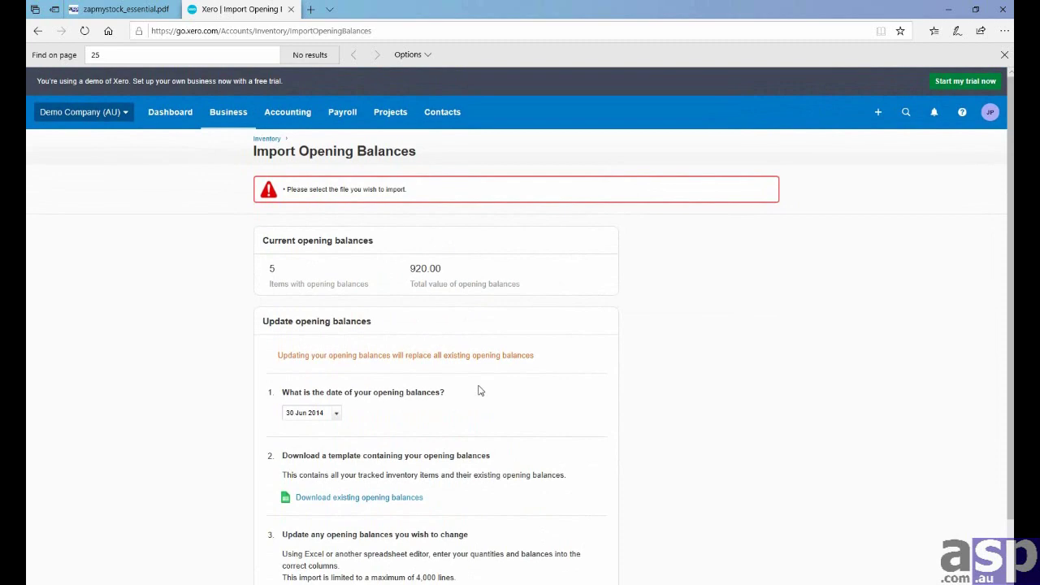
scroll(365, 334, down, 2)
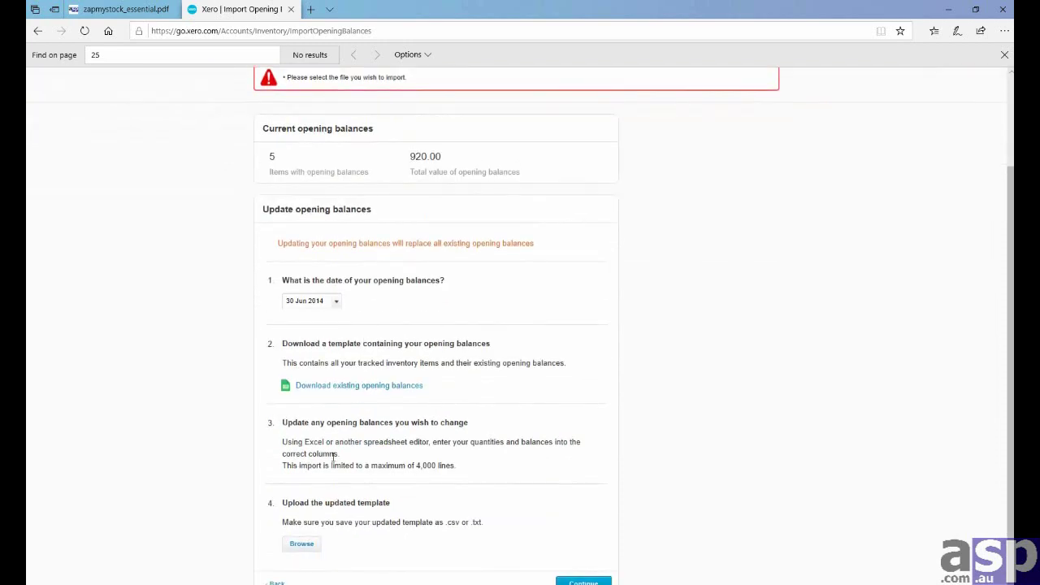
Step: Upload ASP.CSV from the Desktop and continue to the import summary
click(309, 544)
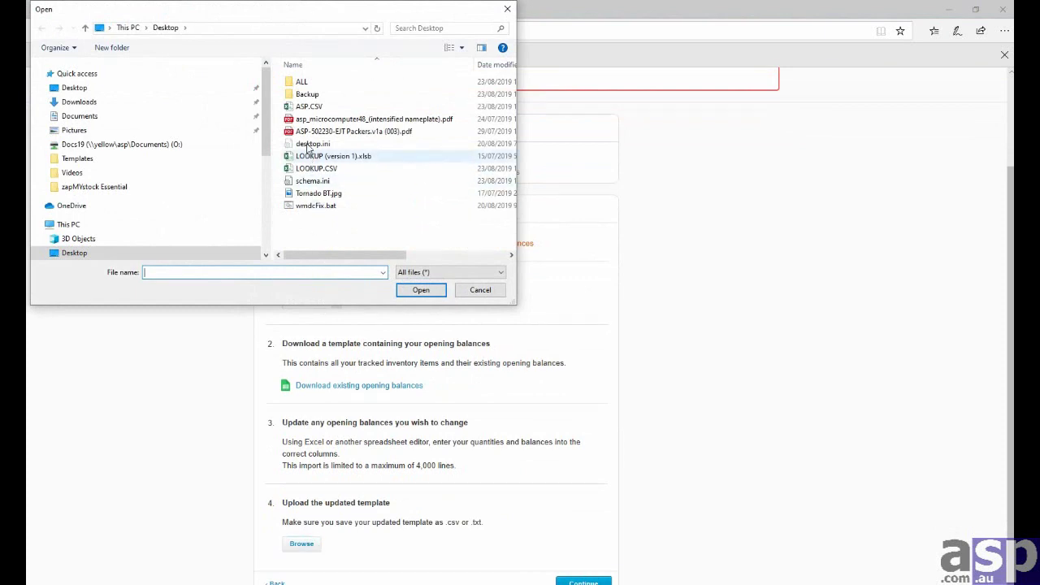
click(307, 108)
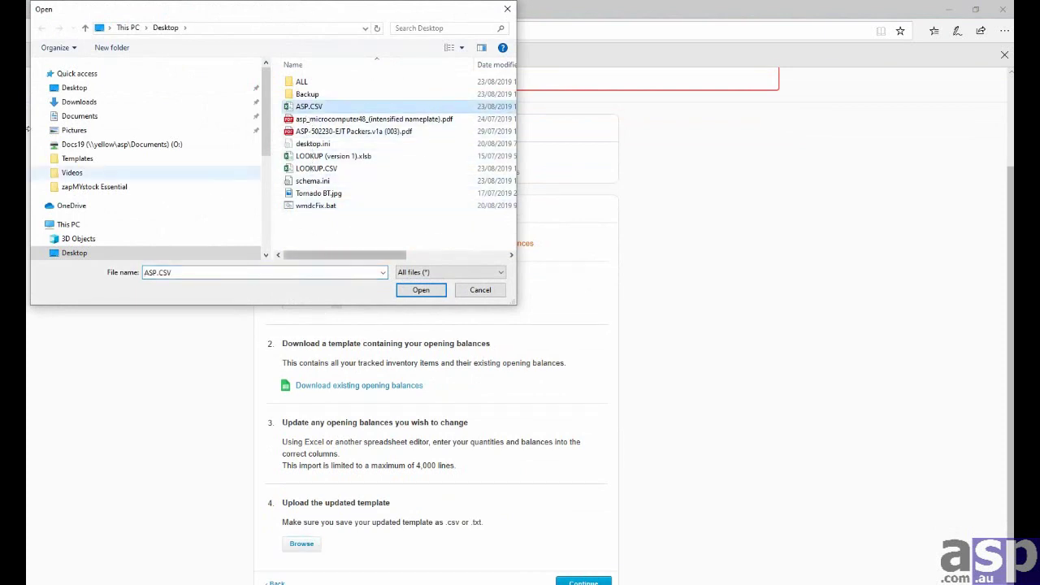
click(58, 92)
click(308, 106)
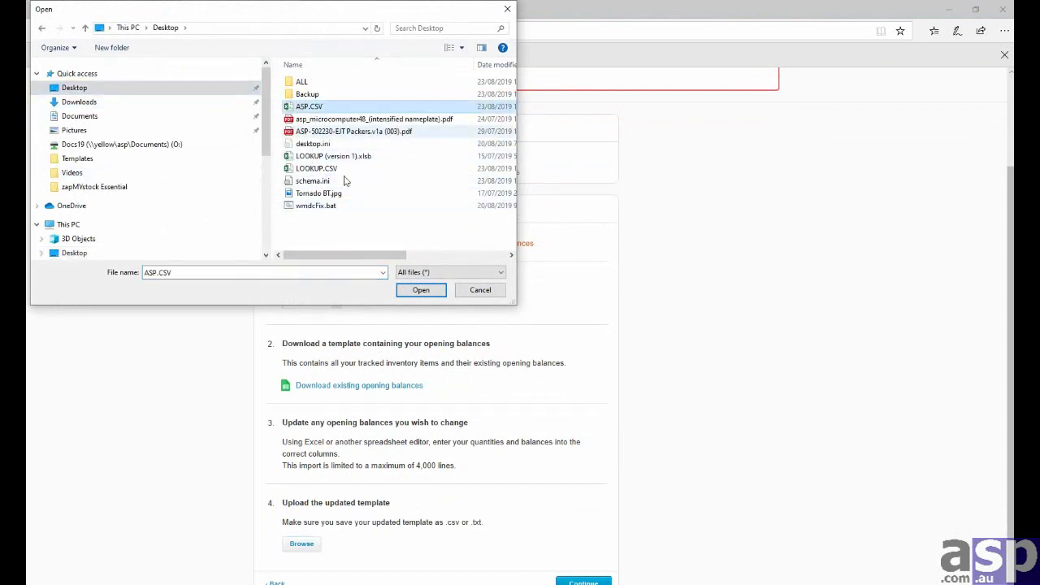
click(420, 291)
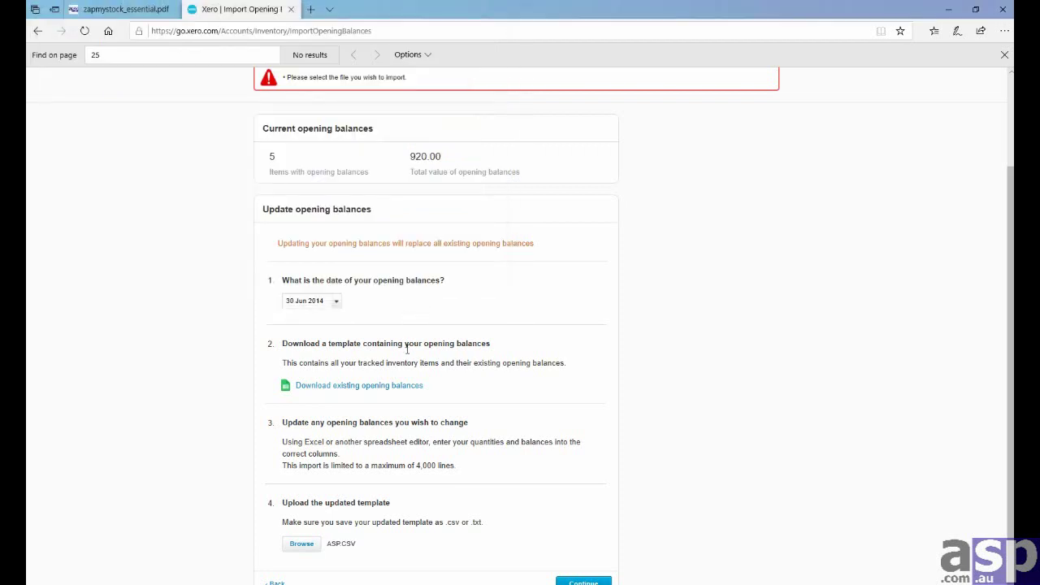
click(570, 582)
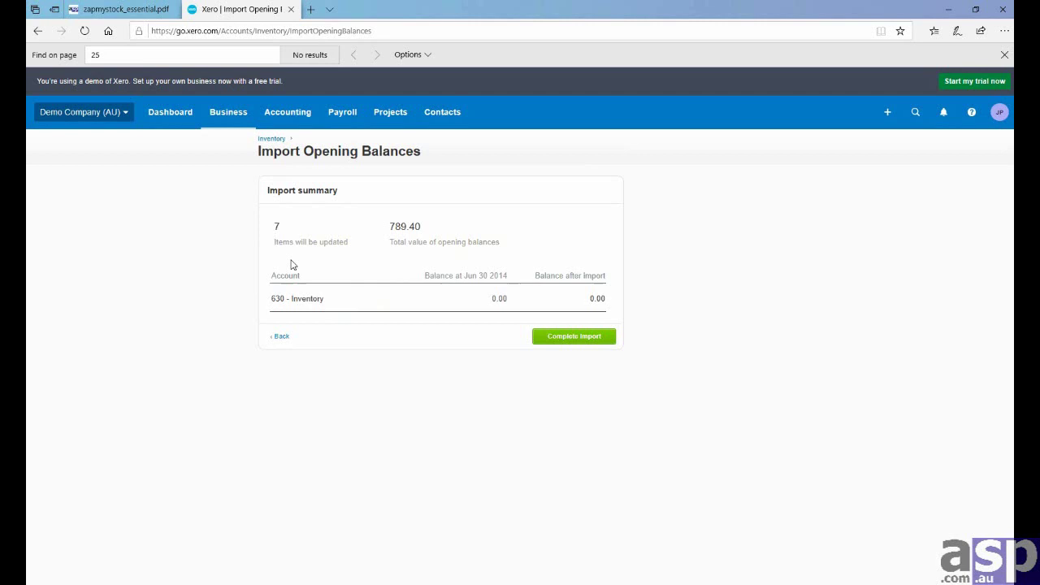
Step: Complete the 7-item, 789.40 import, review updated quantities in the list, and minimise the browser
click(571, 337)
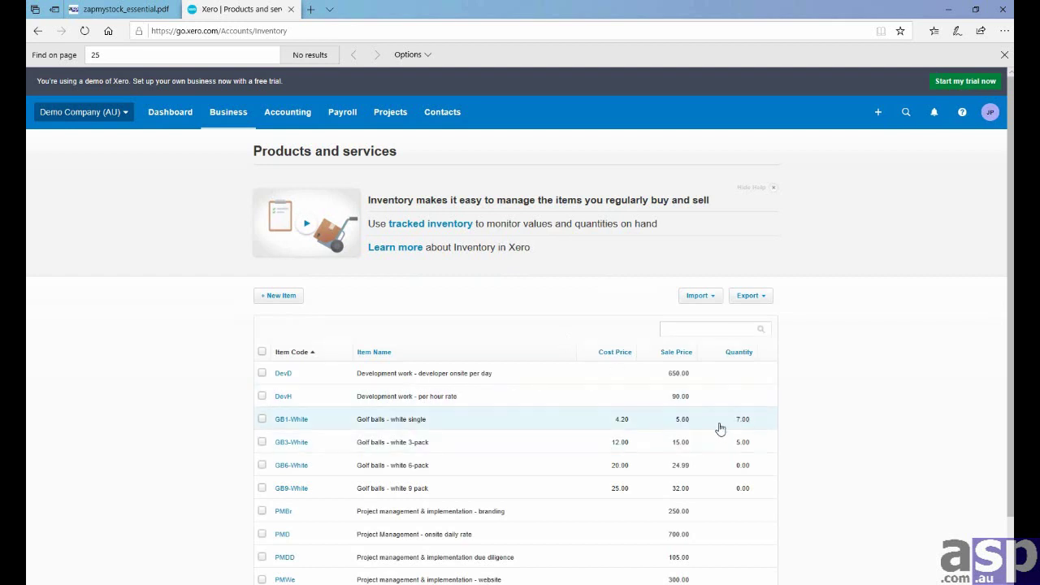
scroll(690, 426, down, 2)
scroll(690, 428, down, 1)
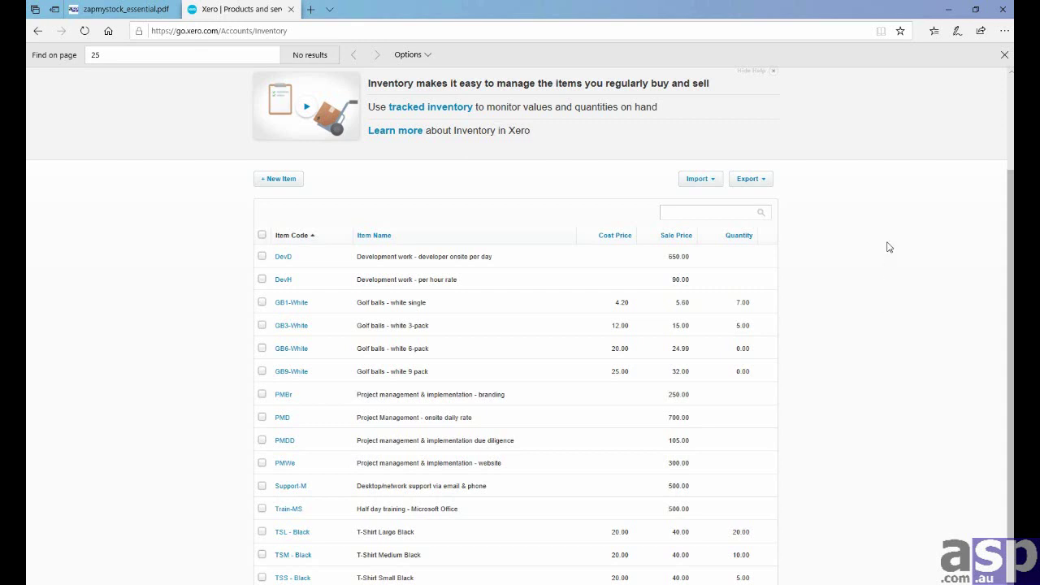
click(949, 9)
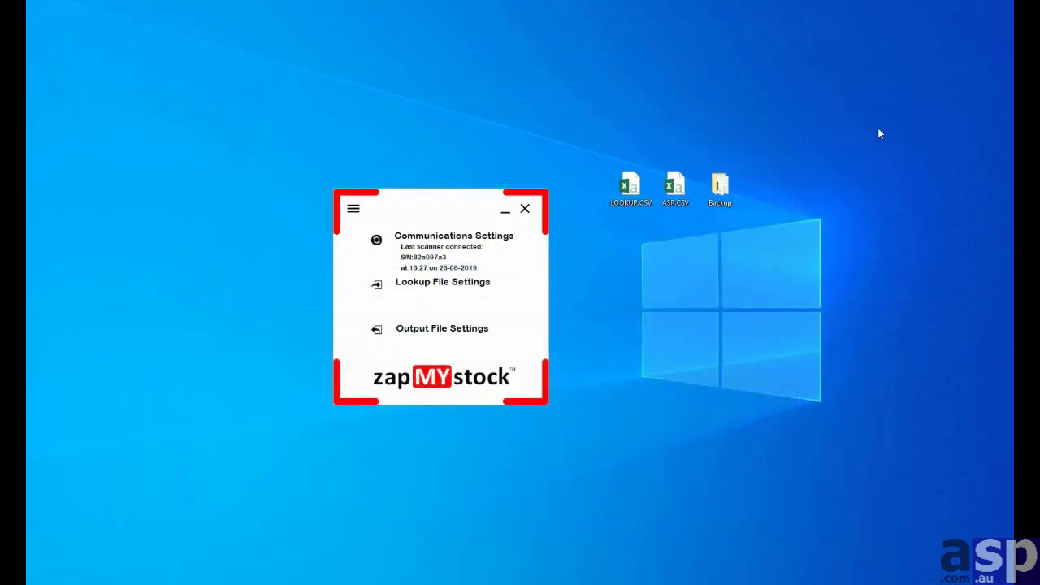